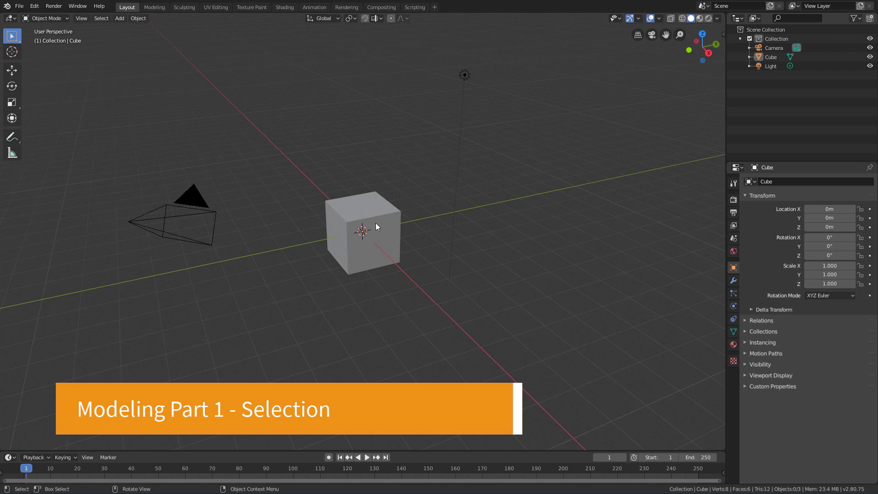
Step: Select the default cube and move it straight up along Z to about 1.79 m
{"action": "left_click", "coordinate": [355, 218]}
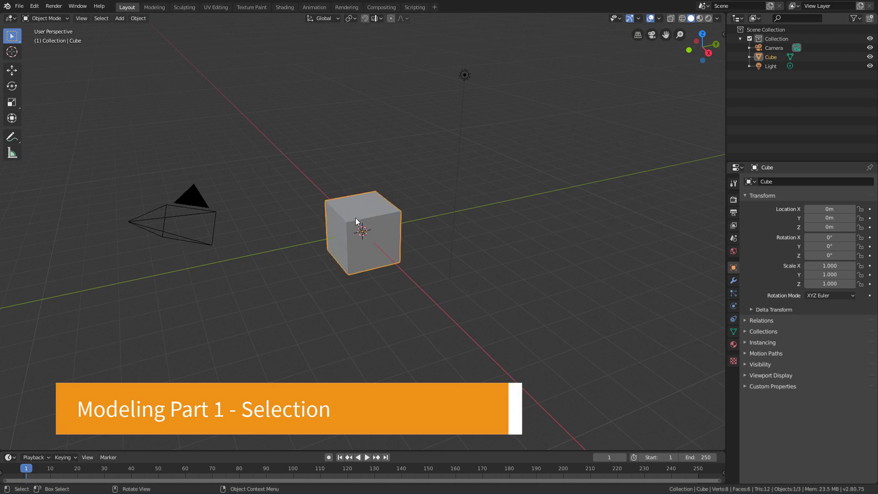
{"action": "left_click", "coordinate": [352, 149]}
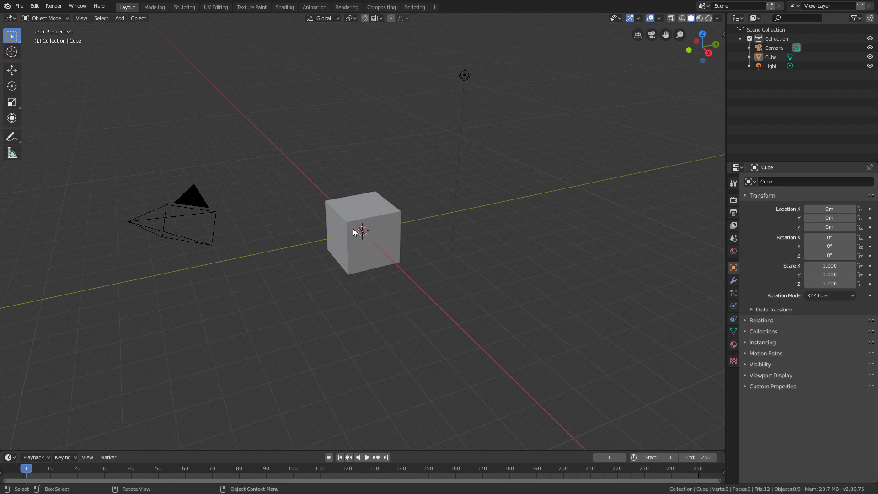
{"action": "left_click", "coordinate": [373, 204]}
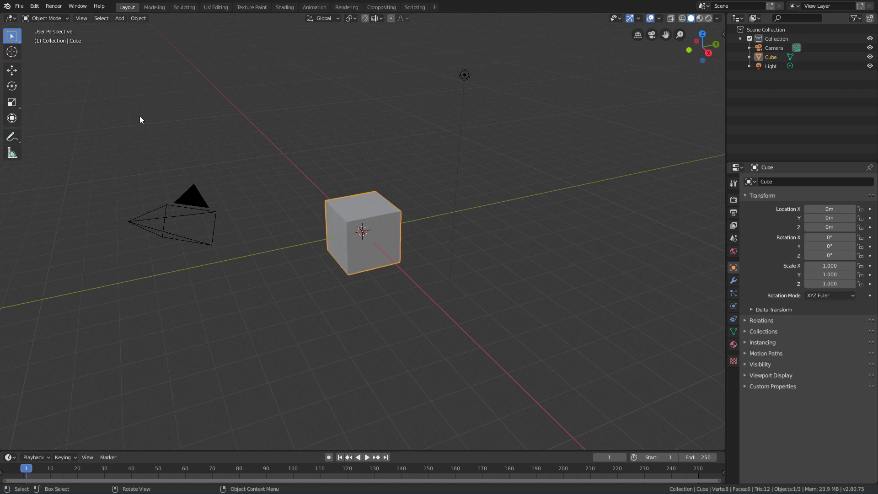
{"action": "left_click", "coordinate": [12, 70]}
{"action": "left_click_drag", "start_coordinate": [367, 204], "coordinate": [297, 151]}
Step: Try rotating the cube about the X axis, and scale it uniformly to about 1.7
{"action": "left_click", "coordinate": [12, 86]}
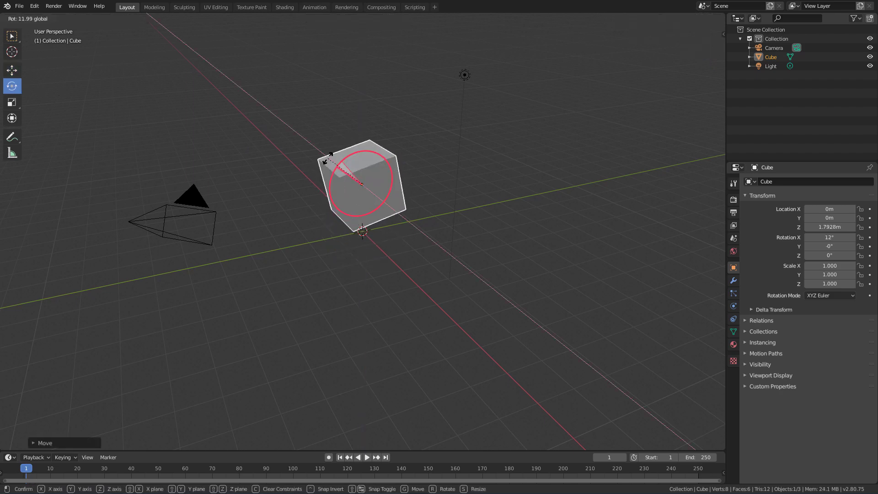
{"action": "key", "text": "Escape"}
{"action": "left_click", "coordinate": [12, 102]}
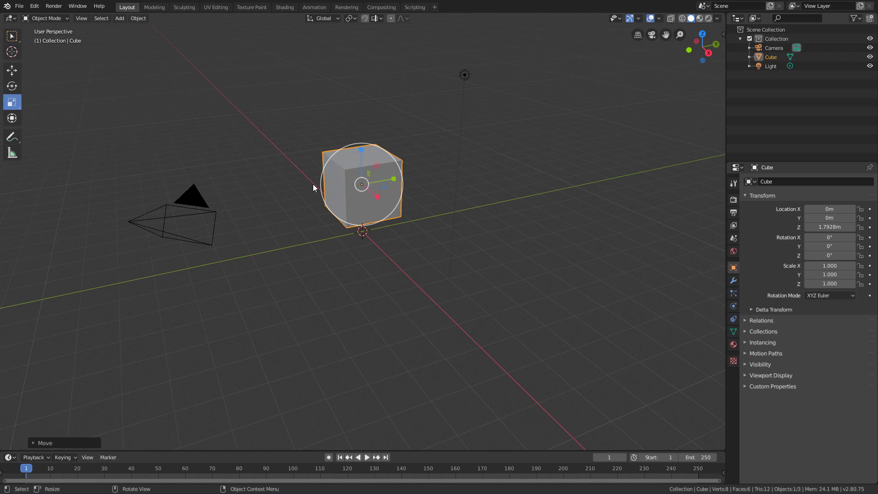
{"action": "key", "text": "s"}
{"action": "left_click", "coordinate": [293, 247]}
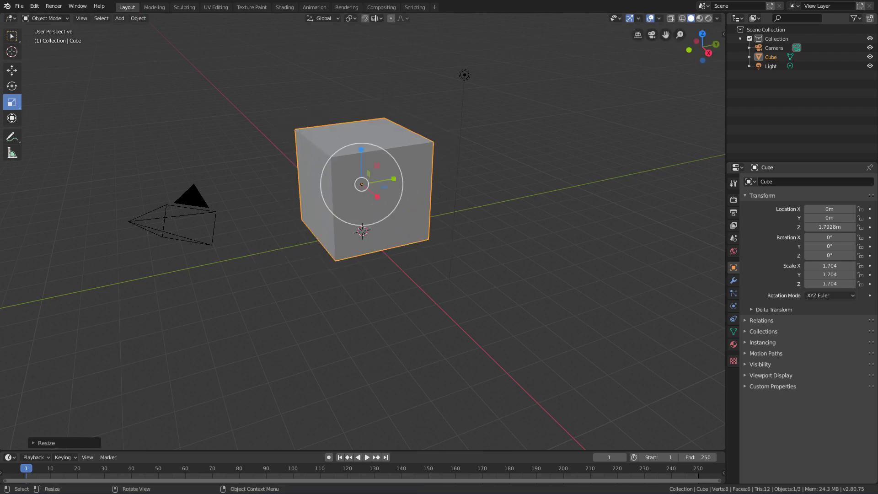
{"action": "left_click", "coordinate": [287, 251]}
{"action": "left_click", "coordinate": [389, 202]}
{"action": "middle_click_drag", "start_coordinate": [486, 209], "coordinate": [503, 211]}
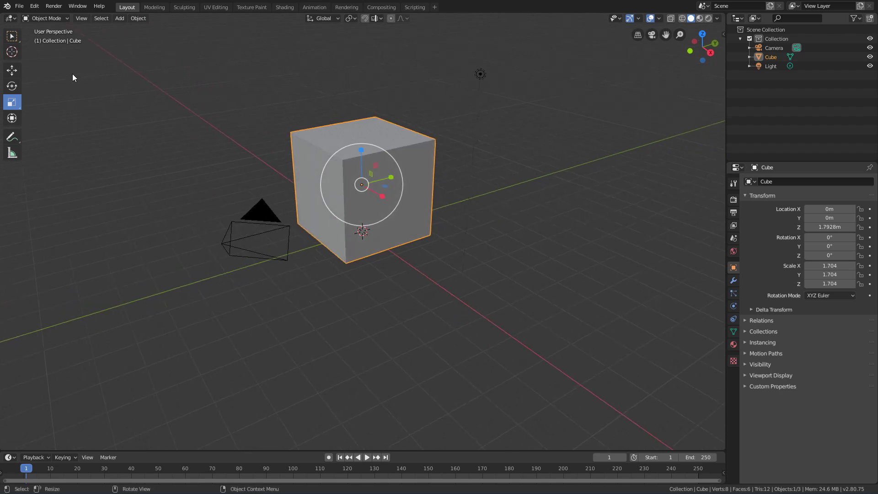
Step: Return to the box selection tool, and practise deselecting and reselecting the cube as a whole object
{"action": "left_click", "coordinate": [131, 98]}
{"action": "left_click", "coordinate": [20, 35]}
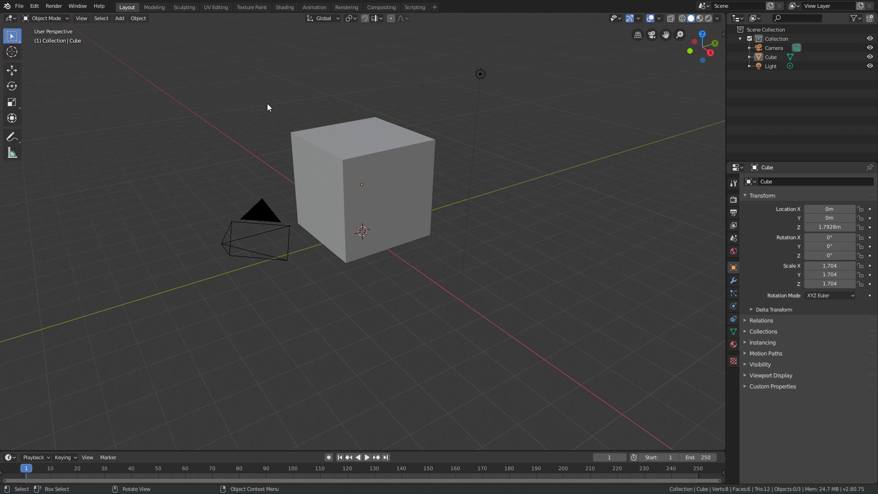
{"action": "middle_click_drag", "start_coordinate": [316, 113], "coordinate": [292, 134]}
{"action": "left_click", "coordinate": [322, 140]}
{"action": "left_click", "coordinate": [303, 115]}
{"action": "left_click", "coordinate": [355, 144]}
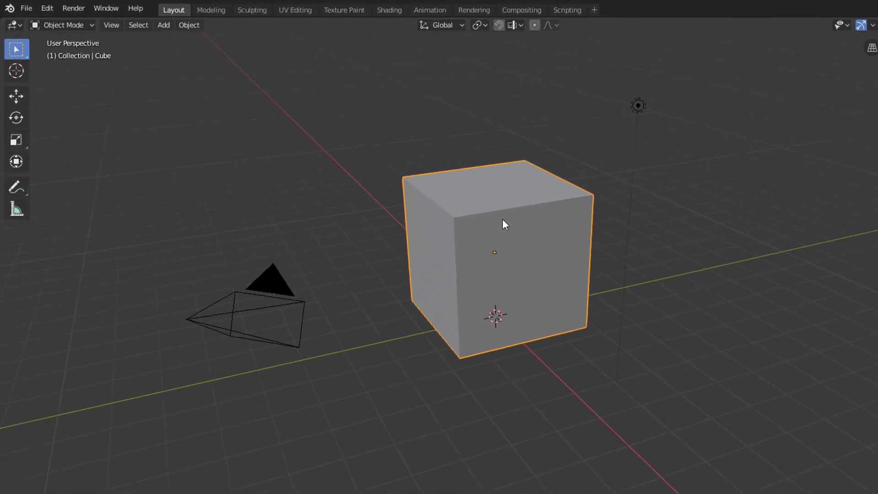
{"action": "left_click", "coordinate": [92, 26]}
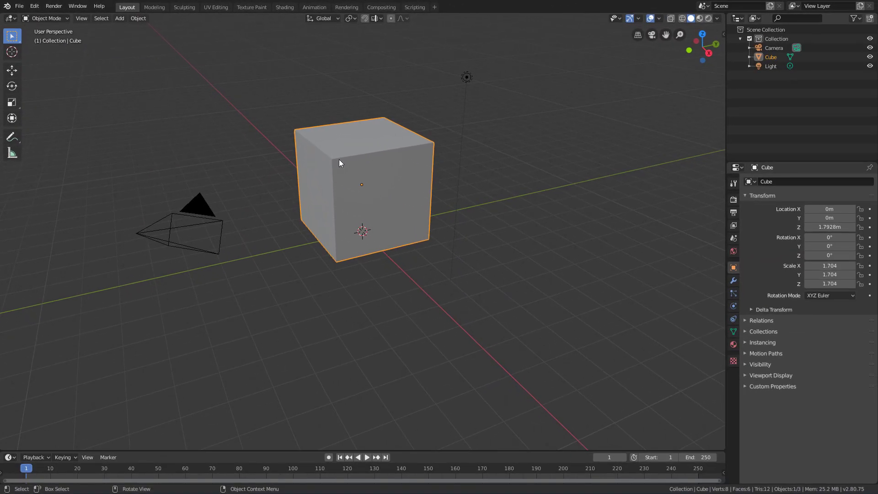
Step: Reselect the cube and move it along the Y axis to about 0.71 m
{"action": "left_click", "coordinate": [265, 112]}
{"action": "left_click", "coordinate": [321, 143]}
{"action": "left_click", "coordinate": [12, 70]}
{"action": "left_click_drag", "start_coordinate": [377, 172], "coordinate": [396, 175]}
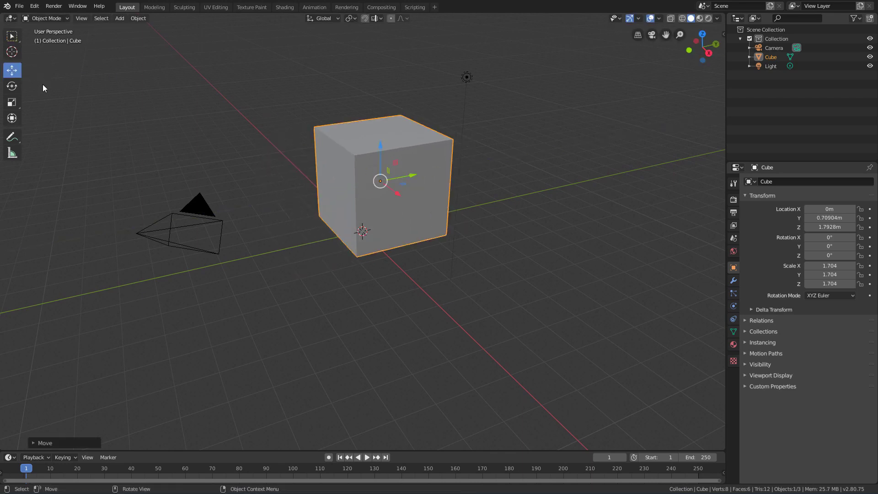
Step: Return to the box selection tool and enter Edit Mode on the selected cube
{"action": "left_click", "coordinate": [14, 39]}
{"action": "left_click", "coordinate": [61, 18]}
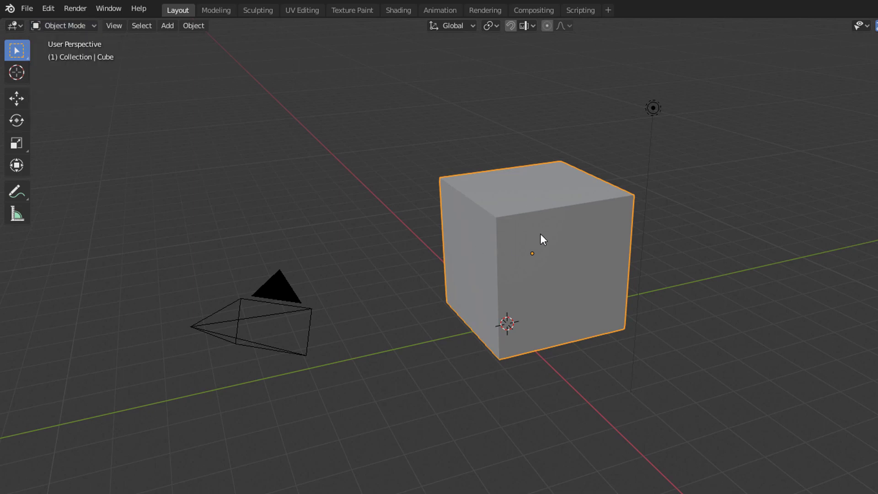
{"action": "left_click", "coordinate": [93, 28]}
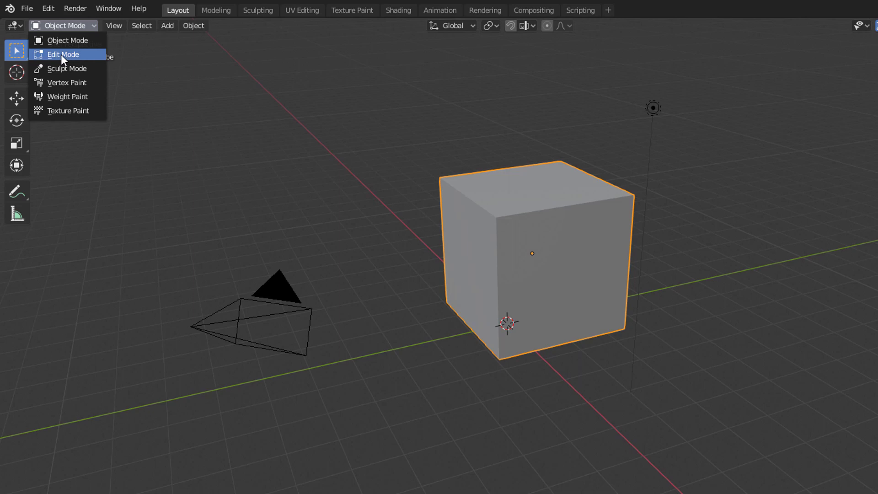
{"action": "left_click", "coordinate": [92, 55]}
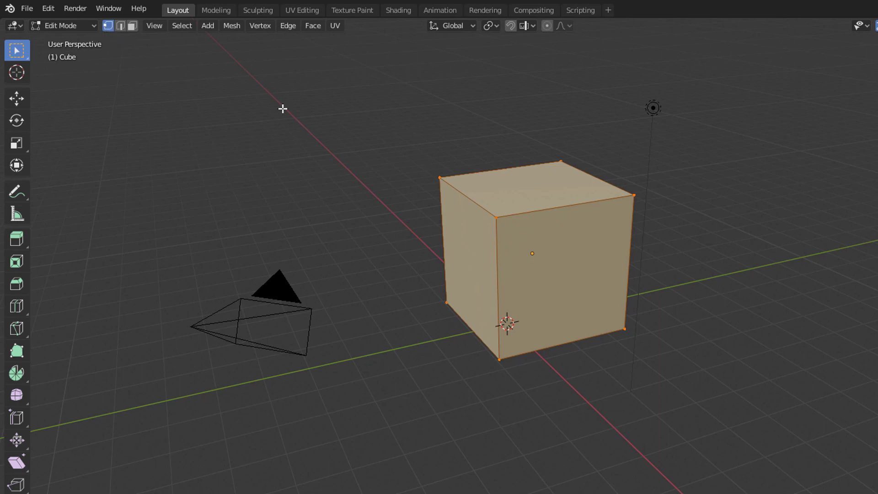
Step: Cycle through the edge and face selection modes back to vertex mode, and widen the toolbar to show the tool names
{"action": "left_click", "coordinate": [121, 26]}
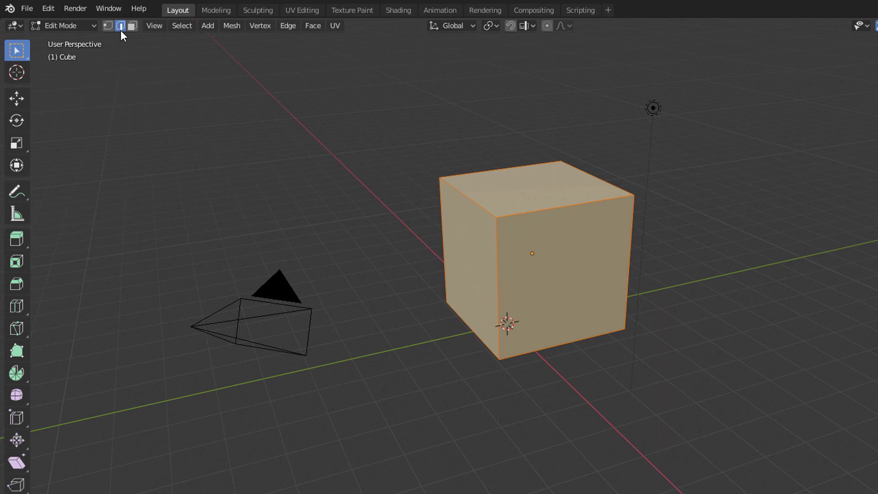
{"action": "left_click", "coordinate": [131, 26]}
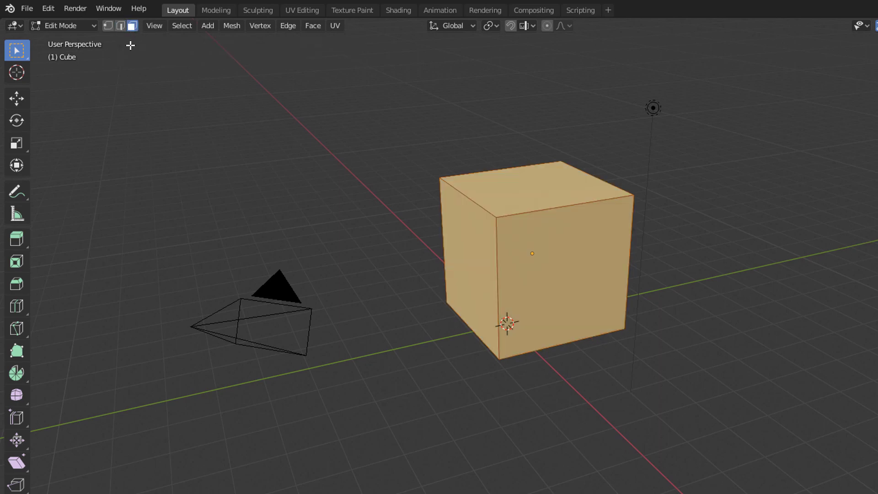
{"action": "left_click", "coordinate": [108, 26]}
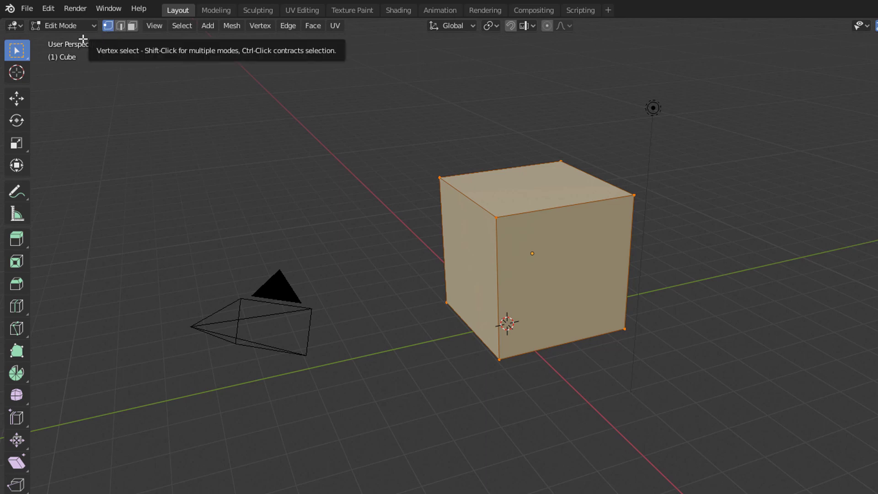
{"action": "left_click_drag", "start_coordinate": [30, 57], "coordinate": [95, 56]}
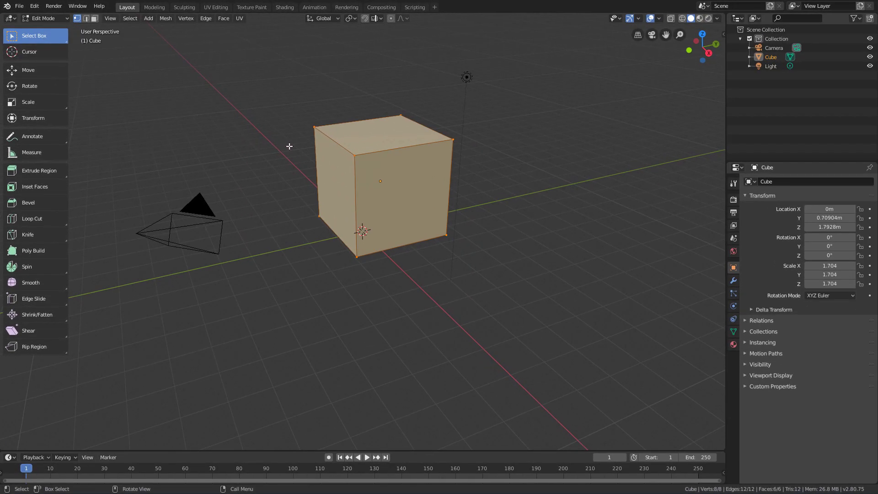
Step: Clear the mesh selection and select three of the cube's top corner vertices one at a time
{"action": "key", "text": "alt+a"}
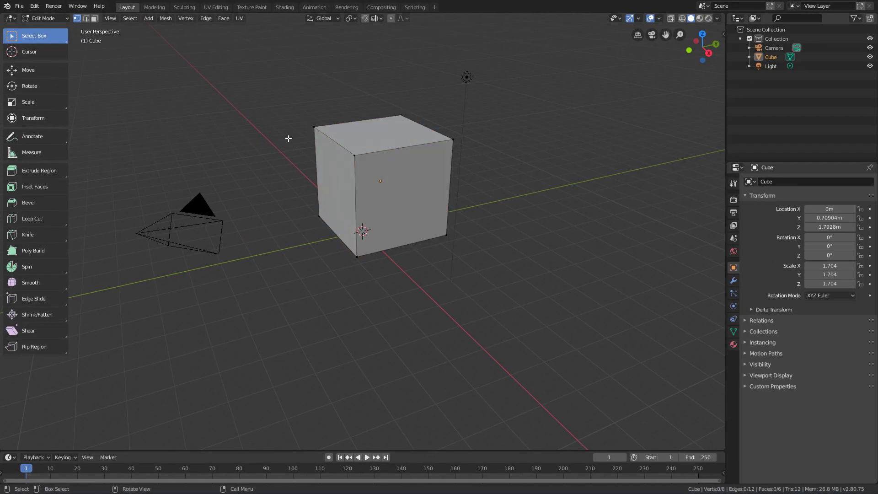
{"action": "left_click", "coordinate": [355, 155]}
{"action": "left_click", "coordinate": [400, 119]}
{"action": "left_click", "coordinate": [312, 127]}
Step: Select the cube's four top corner vertices together and add a lower corner vertex to the selection
{"action": "middle_click_drag", "start_coordinate": [315, 148], "coordinate": [317, 153]}
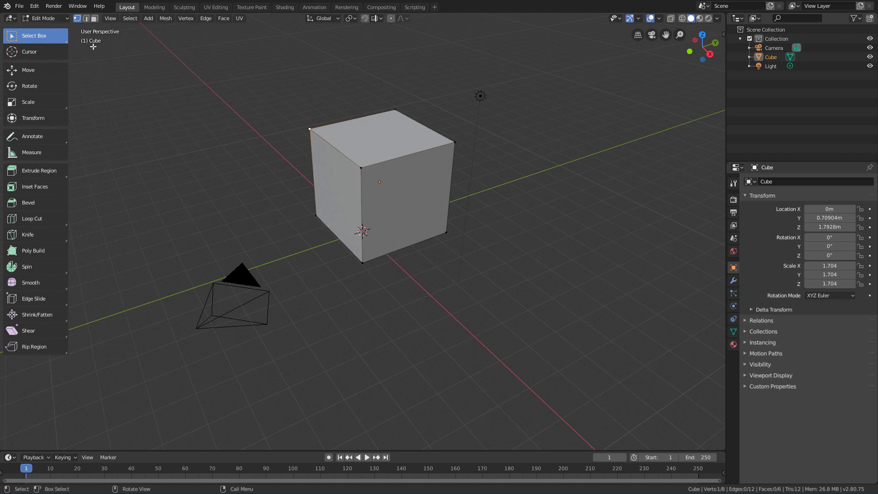
{"action": "middle_click_drag", "start_coordinate": [345, 162], "coordinate": [373, 171]}
{"action": "scroll", "coordinate": [372, 170], "scroll_direction": "up", "scroll_amount": 3}
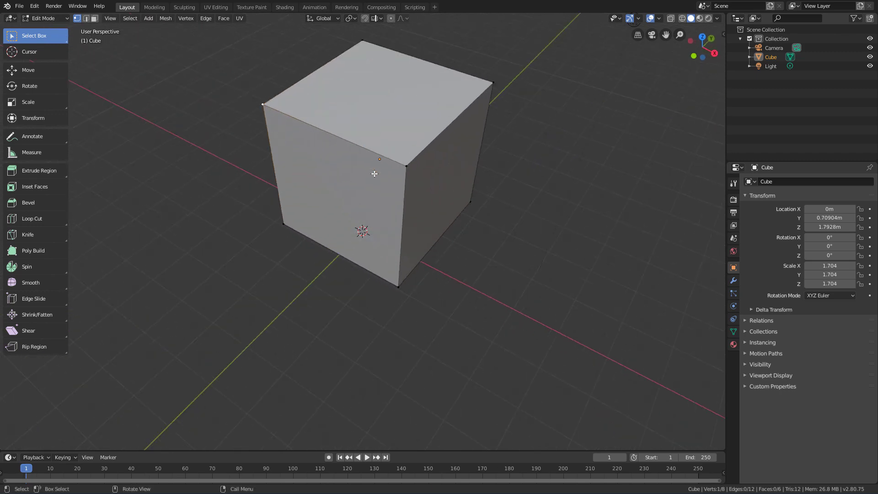
{"action": "middle_click_drag", "start_coordinate": [386, 116], "coordinate": [278, 172]}
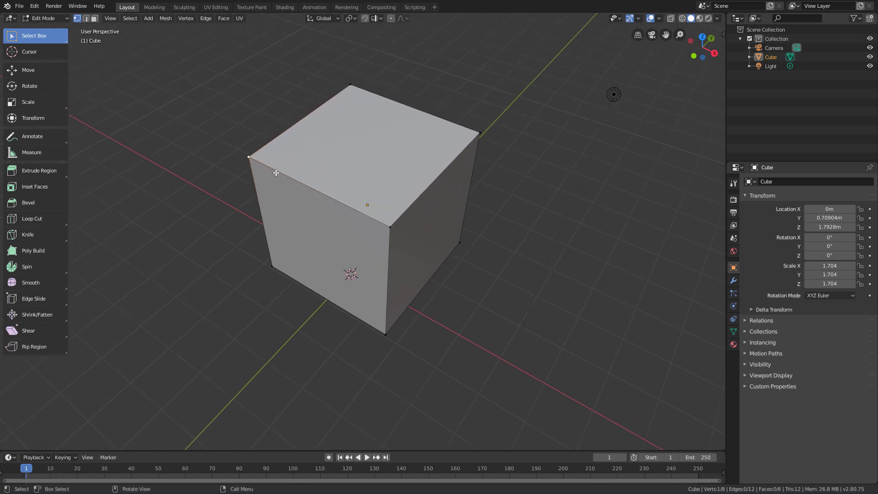
{"action": "left_click", "coordinate": [249, 164]}
{"action": "left_click", "coordinate": [482, 134]}
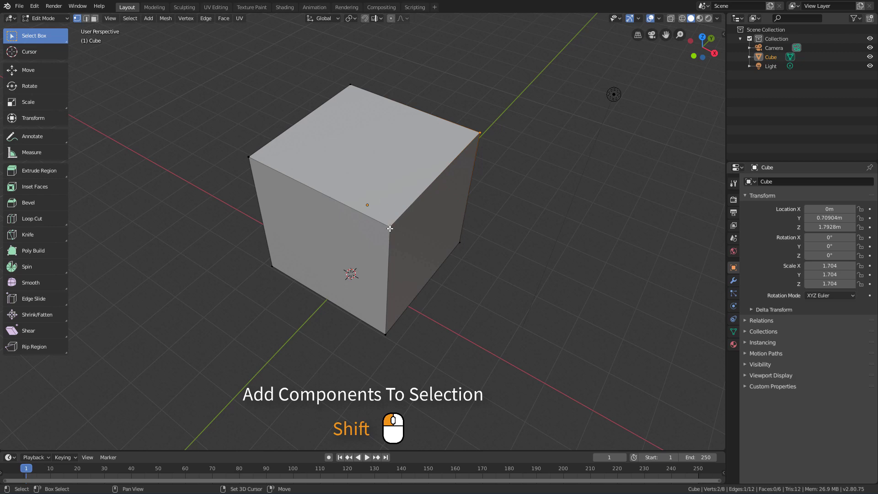
{"action": "left_click", "coordinate": [249, 157], "text": "shift"}
{"action": "left_click", "coordinate": [347, 90], "text": "shift"}
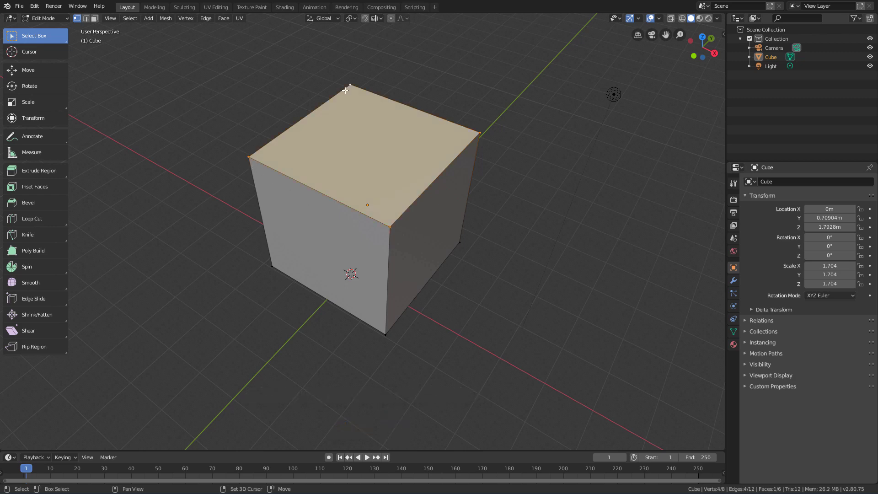
{"action": "left_click", "coordinate": [460, 242], "text": "shift"}
Step: Practise box-selecting the cube's vertices with areas of different size, starting from and ending with a cleared selection
{"action": "left_click", "coordinate": [509, 142]}
{"action": "left_click_drag", "start_coordinate": [532, 59], "coordinate": [300, 237]}
{"action": "left_click_drag", "start_coordinate": [216, 73], "coordinate": [484, 247]}
{"action": "left_click_drag", "start_coordinate": [540, 67], "coordinate": [244, 387]}
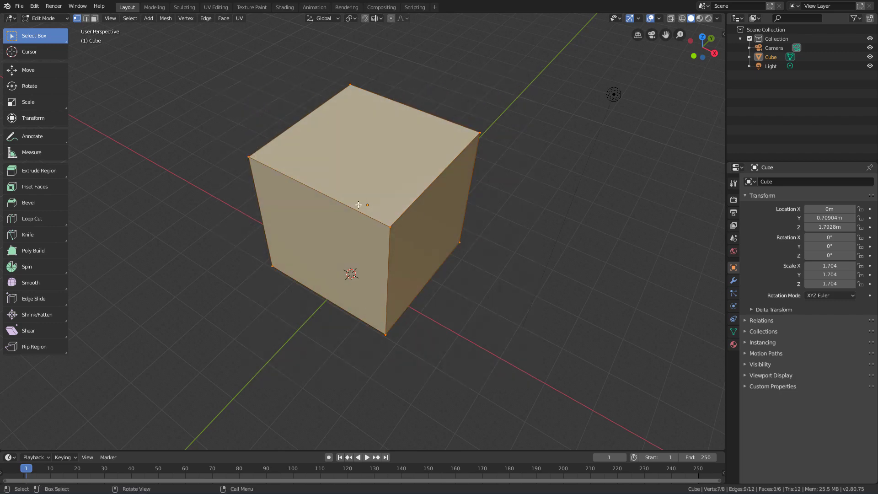
{"action": "left_click", "coordinate": [215, 131]}
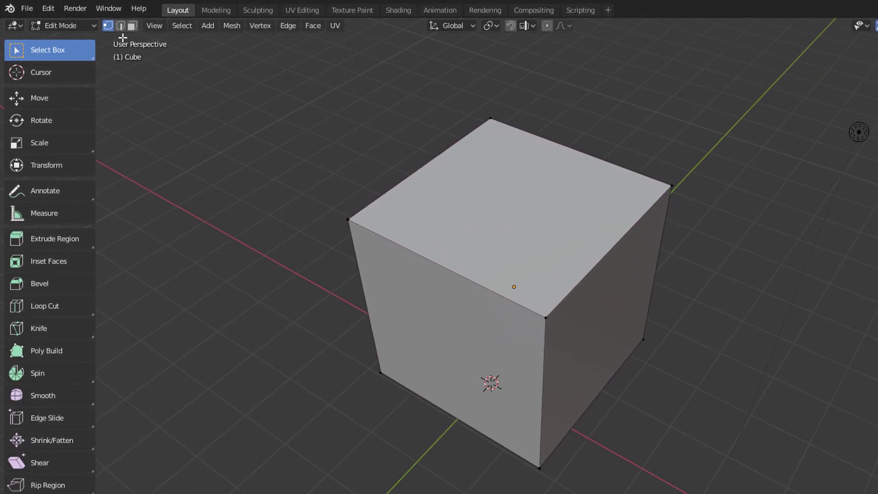
Step: In edge selection mode, select the four top edges together, and box-select the edges around one side face instead
{"action": "left_click", "coordinate": [120, 25]}
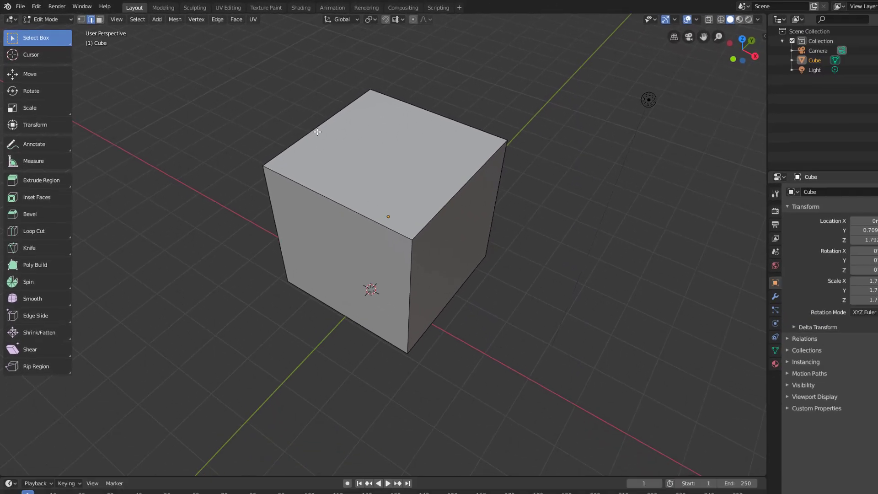
{"action": "left_click", "coordinate": [310, 133]}
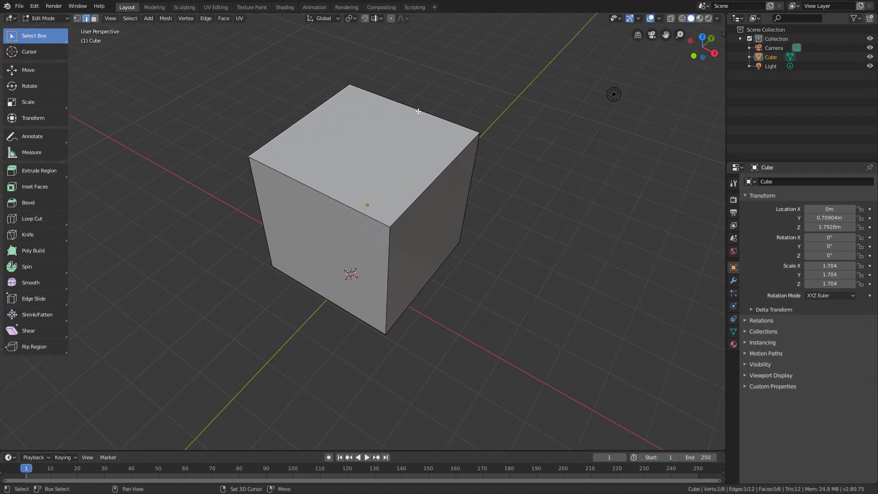
{"action": "left_click", "coordinate": [418, 111], "text": "shift"}
{"action": "left_click", "coordinate": [430, 172], "text": "shift"}
{"action": "left_click", "coordinate": [338, 200], "text": "shift"}
{"action": "left_click", "coordinate": [200, 133]}
{"action": "left_click_drag", "start_coordinate": [186, 111], "coordinate": [398, 361]}
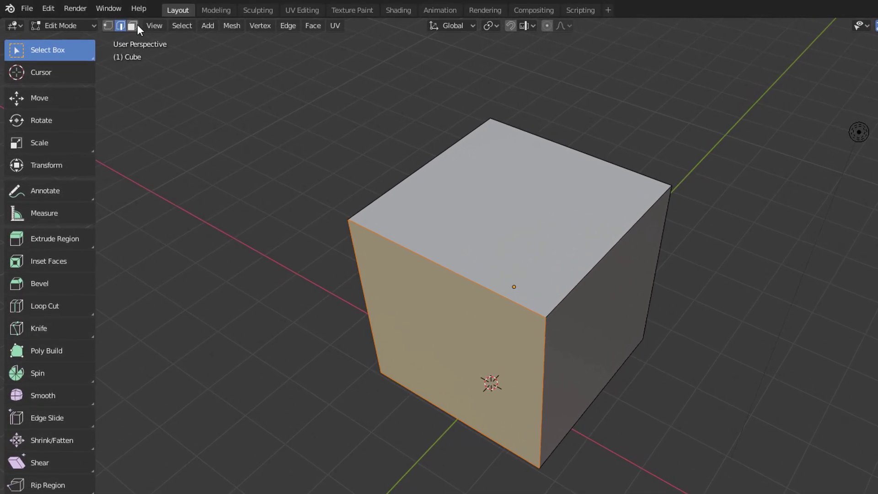
Step: Switch to face selection mode and select the cube's top face together with three adjoining side faces
{"action": "left_click", "coordinate": [133, 26]}
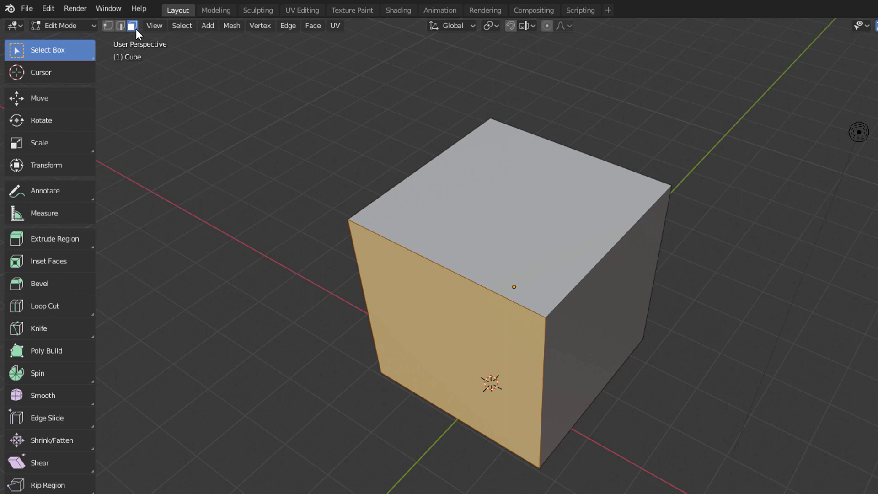
{"action": "left_click", "coordinate": [491, 204]}
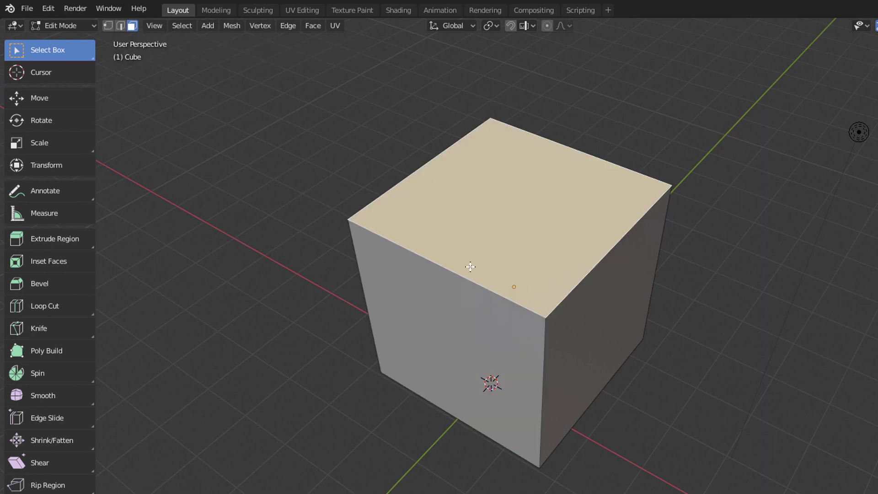
{"action": "left_click", "coordinate": [435, 342], "text": "shift"}
{"action": "middle_click_drag", "start_coordinate": [580, 315], "coordinate": [496, 281]}
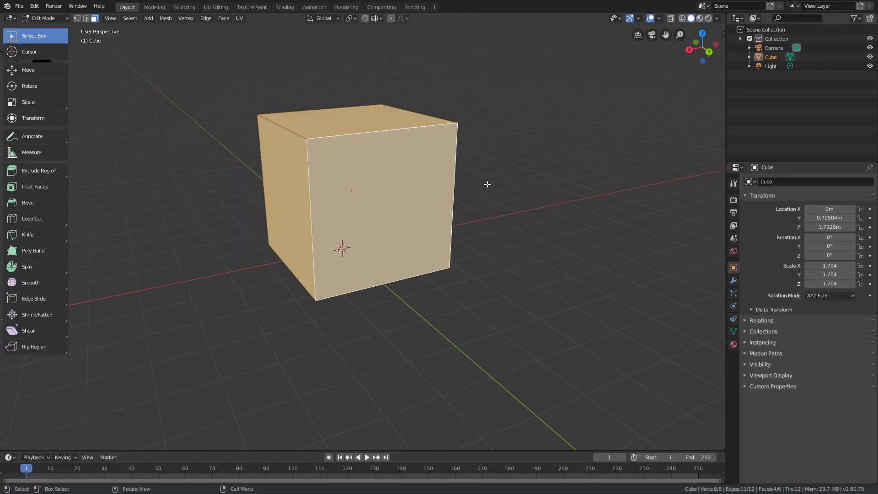
Step: Clear the face selection and select a single side face of the cube
{"action": "key", "text": "alt+a"}
{"action": "left_click", "coordinate": [398, 157]}
{"action": "middle_click_drag", "start_coordinate": [396, 174], "coordinate": [416, 190]}
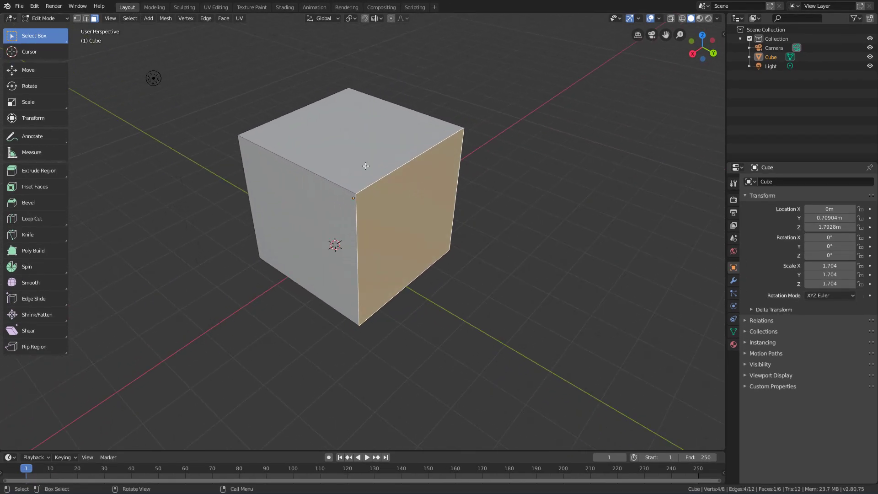
Step: Switch to vertex selection mode and box-select the cube's four top corner vertices
{"action": "left_click", "coordinate": [76, 19]}
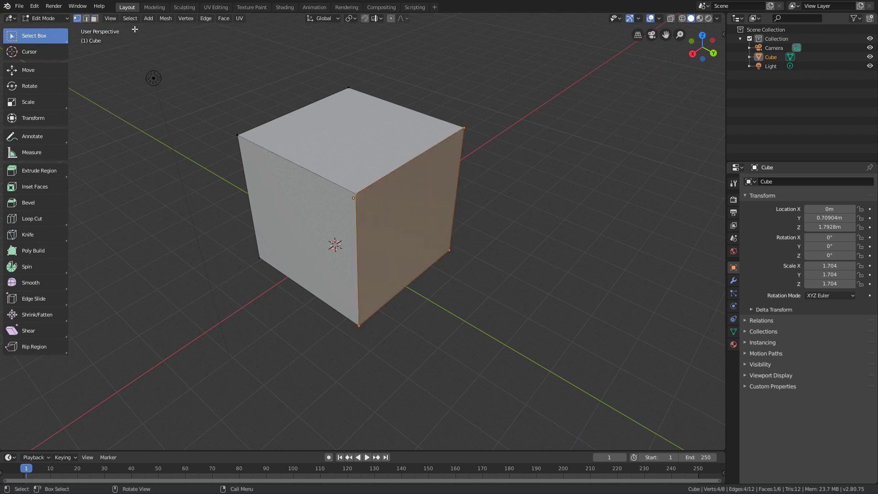
{"action": "left_click_drag", "start_coordinate": [195, 64], "coordinate": [481, 217]}
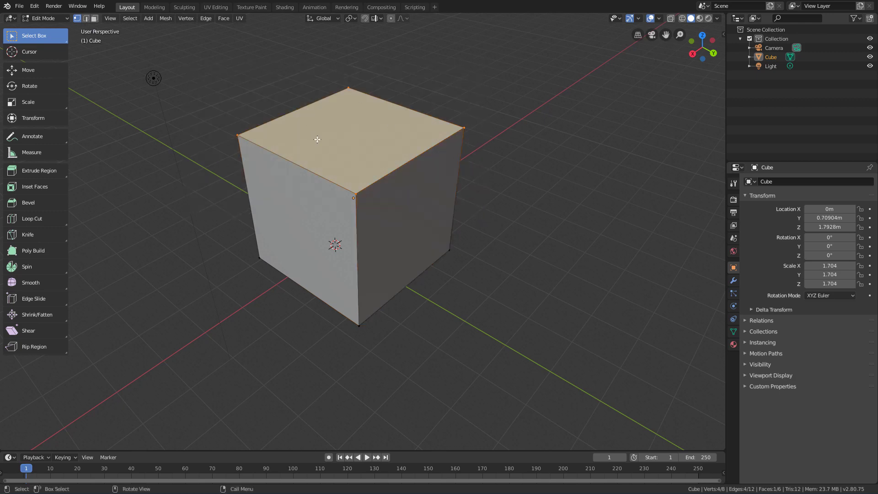
Step: Move the selected top face a short distance and scale it along Y into a narrow strip
{"action": "left_click", "coordinate": [40, 72]}
{"action": "mouse_move", "coordinate": [352, 101]}
{"action": "left_mouse_down"}
{"action": "mouse_move", "coordinate": [353, 160]}
{"action": "mouse_move", "coordinate": [351, 107]}
{"action": "left_mouse_up"}
{"action": "left_click_drag", "start_coordinate": [345, 141], "coordinate": [339, 120]}
{"action": "left_click", "coordinate": [28, 86]}
{"action": "left_click", "coordinate": [54, 103]}
{"action": "left_click_drag", "start_coordinate": [397, 141], "coordinate": [372, 129]}
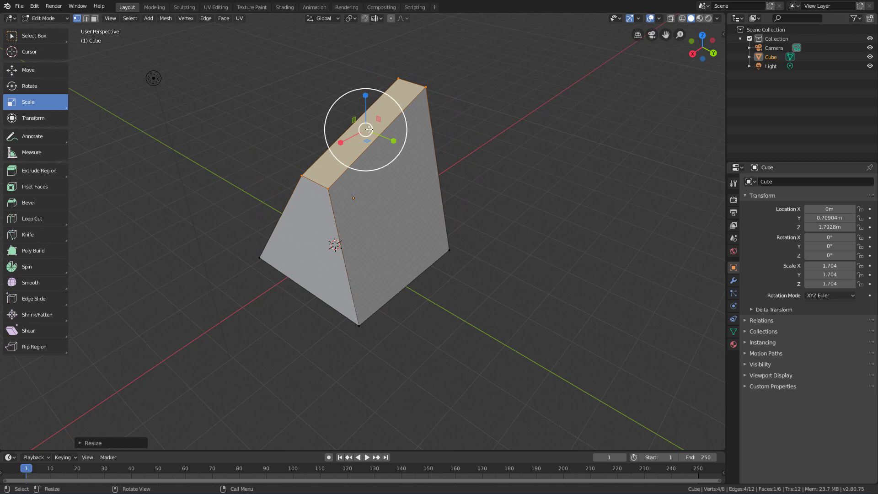
Step: Scale the narrow top face down slightly along X and further along Y
{"action": "key", "text": "s"}
{"action": "key", "text": "x"}
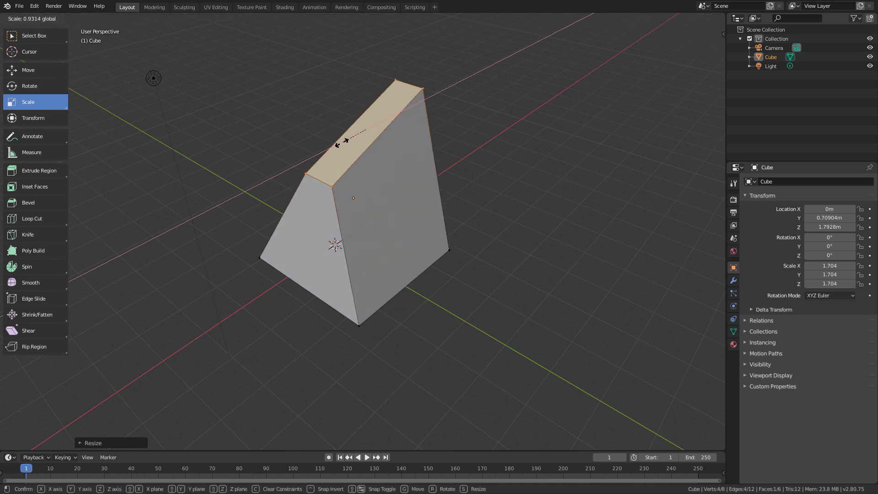
{"action": "left_click", "coordinate": [349, 139]}
{"action": "key", "text": "s"}
{"action": "key", "text": "y"}
{"action": "left_click", "coordinate": [355, 72]}
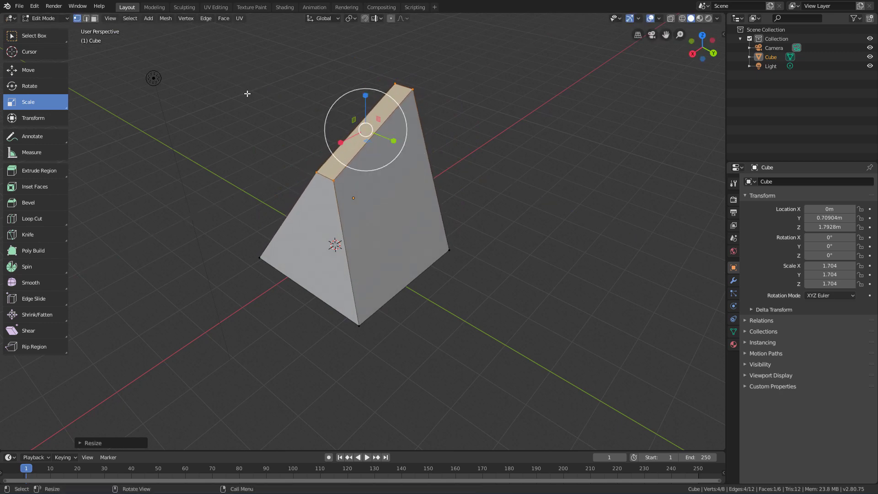
Step: Clear the vertex selection and box-select the four vertices of the narrow top face
{"action": "mouse_move", "coordinate": [241, 183]}
{"action": "middle_mouse_down"}
{"action": "mouse_move", "coordinate": [146, 162]}
{"action": "mouse_move", "coordinate": [265, 179]}
{"action": "mouse_move", "coordinate": [251, 178]}
{"action": "middle_mouse_up"}
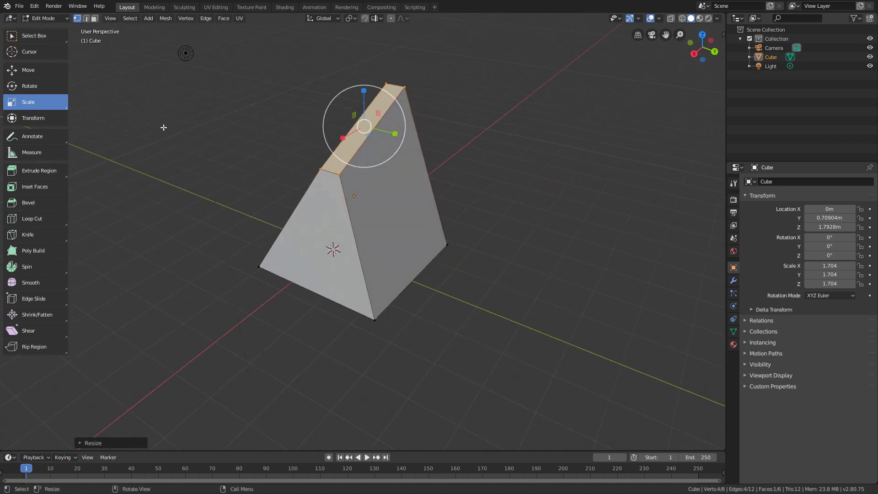
{"action": "middle_click_drag", "start_coordinate": [164, 127], "coordinate": [154, 125]}
{"action": "left_click", "coordinate": [61, 40]}
{"action": "left_click", "coordinate": [257, 132]}
{"action": "middle_click_drag", "start_coordinate": [257, 133], "coordinate": [270, 141]}
{"action": "middle_click_drag", "start_coordinate": [374, 155], "coordinate": [379, 172]}
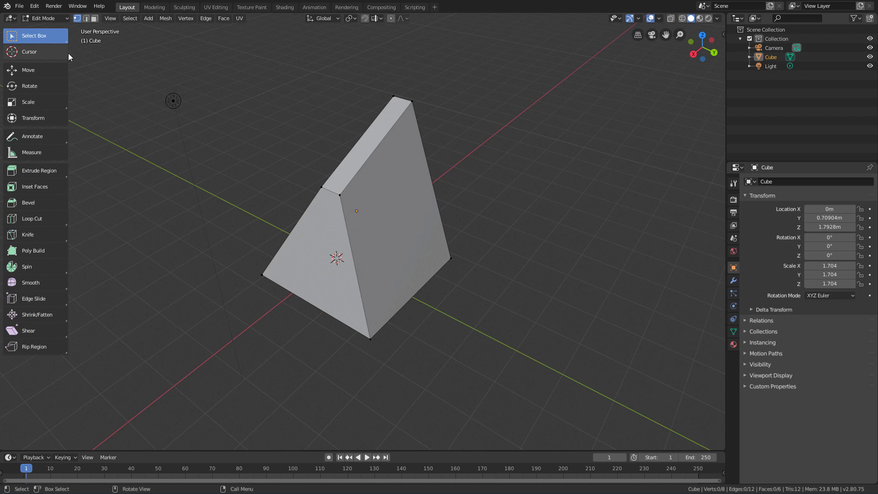
{"action": "left_click_drag", "start_coordinate": [315, 70], "coordinate": [480, 211]}
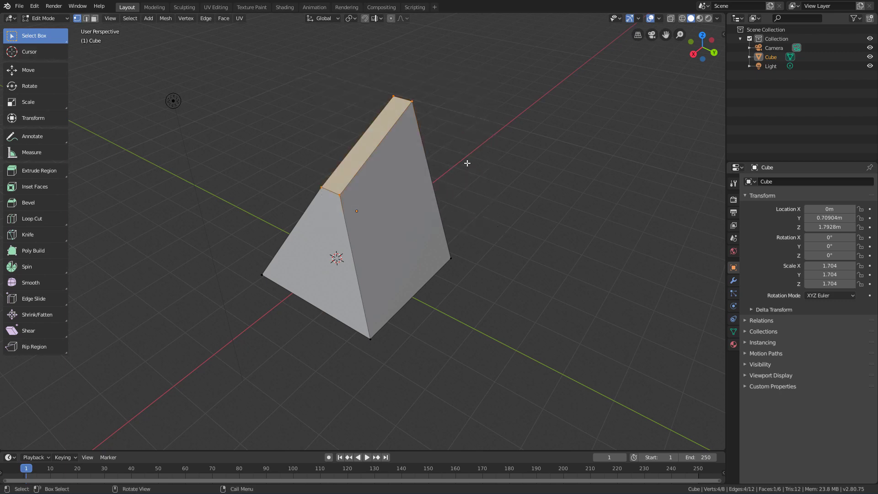
Step: Look at the Move, Rotate and Scale gizmos on the selected top face and return to the Select Box tool
{"action": "left_click", "coordinate": [55, 71]}
{"action": "left_click", "coordinate": [45, 88]}
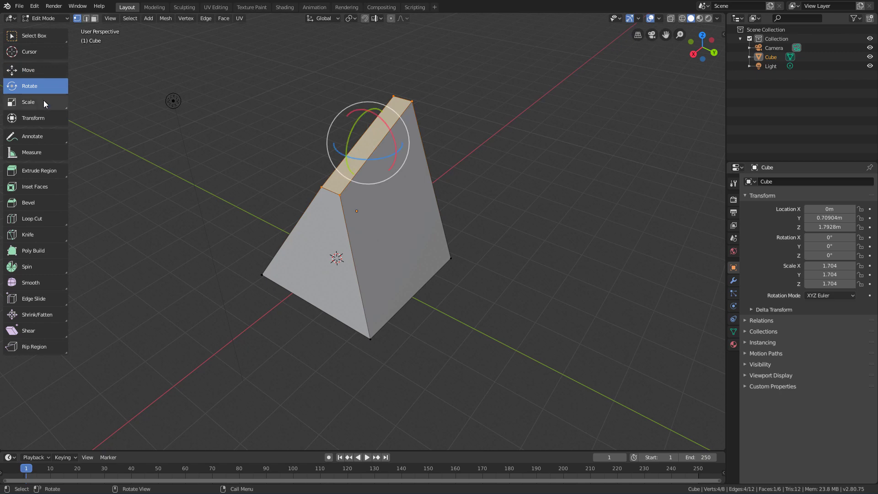
{"action": "left_click", "coordinate": [43, 101]}
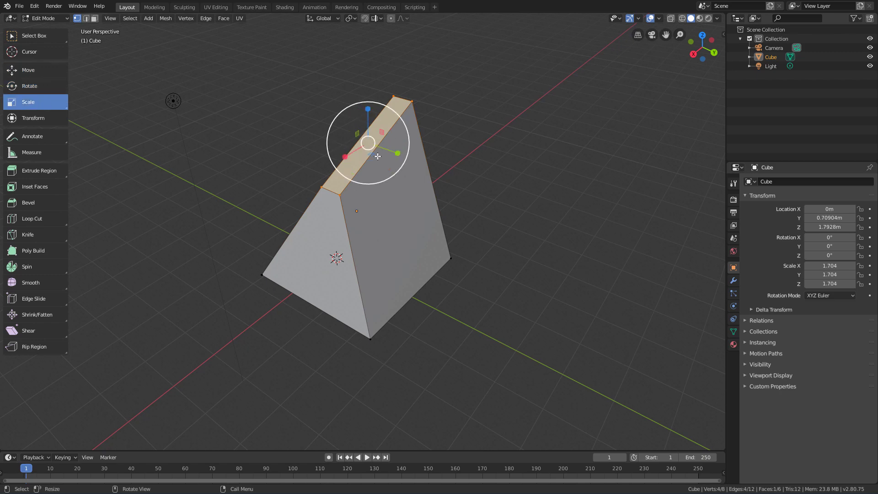
{"action": "left_click", "coordinate": [48, 40]}
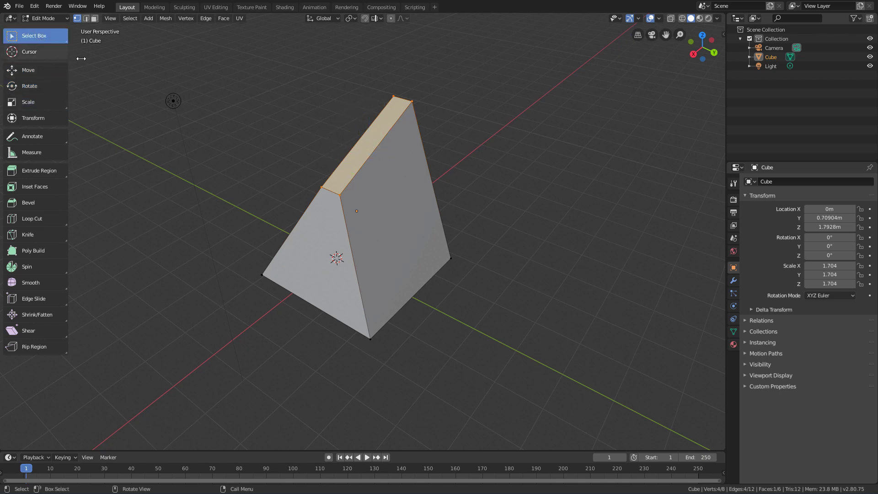
Step: Box-select the whole visible side of the reshaped cube, and clear the selection by boxing empty space
{"action": "left_click_drag", "start_coordinate": [494, 72], "coordinate": [258, 331]}
{"action": "scroll", "coordinate": [357, 277], "scroll_direction": "down", "scroll_amount": 3}
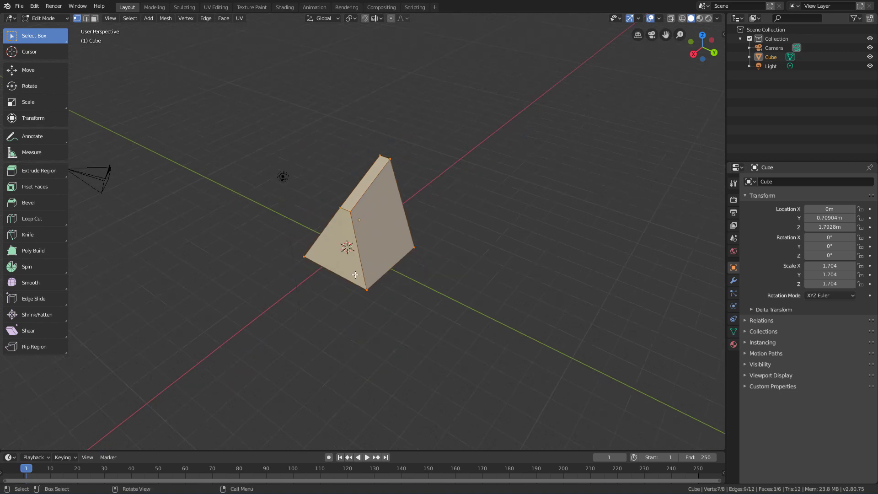
{"action": "middle_click_drag", "start_coordinate": [293, 267], "coordinate": [510, 247]}
{"action": "left_click_drag", "start_coordinate": [532, 110], "coordinate": [620, 181]}
{"action": "left_click_drag", "start_coordinate": [541, 94], "coordinate": [616, 174]}
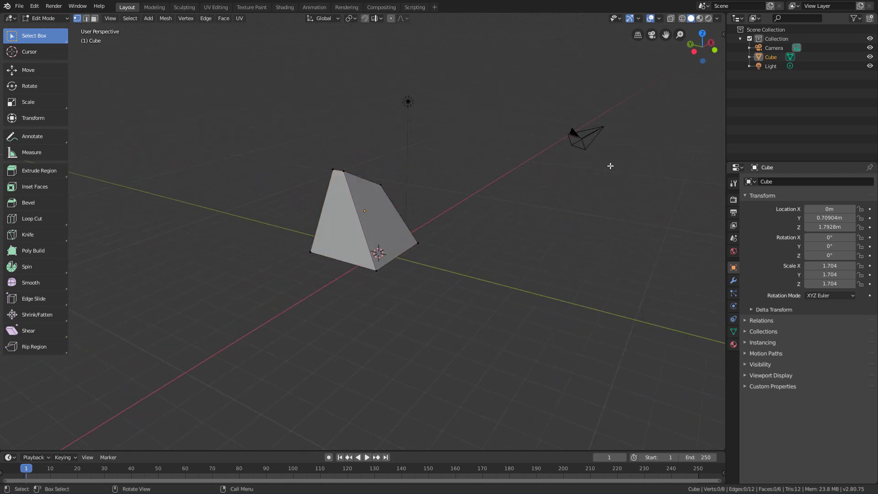
{"action": "left_click_drag", "start_coordinate": [562, 113], "coordinate": [620, 177]}
Step: Box-select the vertices of a sloped side face of the reshaped cube together with its adjoining top corner
{"action": "left_click_drag", "start_coordinate": [369, 80], "coordinate": [441, 140]}
{"action": "left_click_drag", "start_coordinate": [330, 61], "coordinate": [630, 158]}
{"action": "left_click_drag", "start_coordinate": [367, 73], "coordinate": [627, 186]}
{"action": "left_click_drag", "start_coordinate": [288, 91], "coordinate": [417, 260]}
{"action": "middle_click_drag", "start_coordinate": [479, 239], "coordinate": [289, 262]}
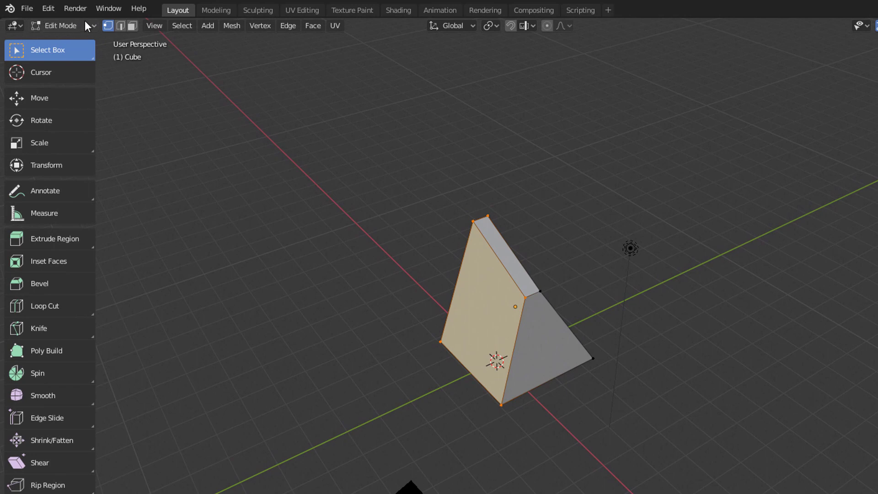
Step: Switch to Object Mode, deselect the reshaped cube and select the camera
{"action": "left_click", "coordinate": [76, 27]}
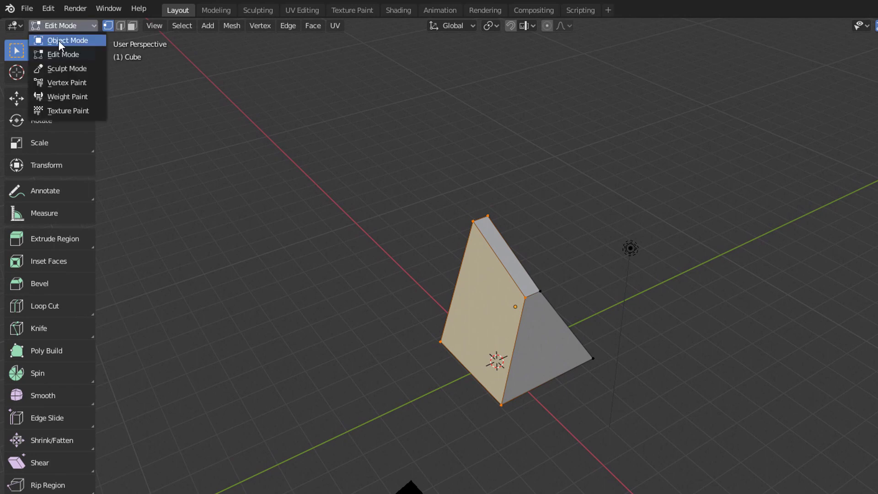
{"action": "left_click", "coordinate": [83, 42]}
{"action": "middle_click_drag", "start_coordinate": [423, 223], "coordinate": [401, 197]}
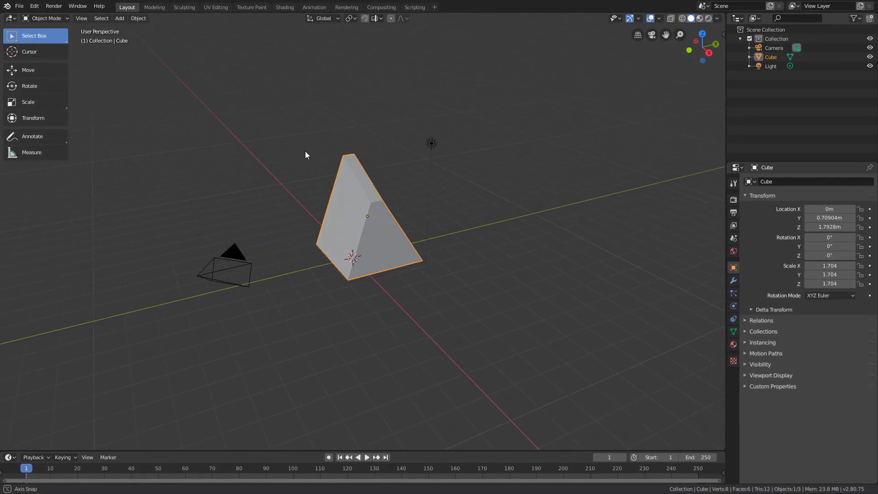
{"action": "left_click", "coordinate": [563, 198]}
{"action": "left_click", "coordinate": [233, 256]}
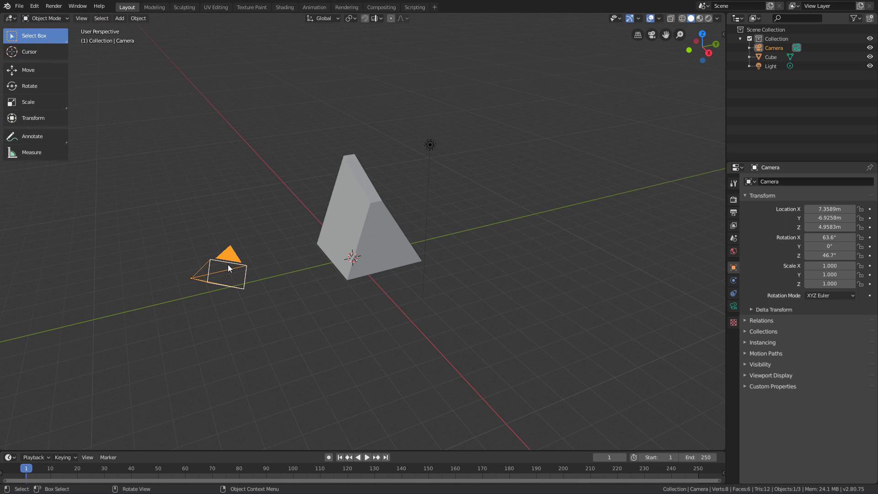
Step: Select the reshaped cube instead of the camera, and reselect the camera
{"action": "left_click", "coordinate": [370, 210]}
{"action": "middle_click_drag", "start_coordinate": [369, 210], "coordinate": [422, 246]}
{"action": "left_click", "coordinate": [303, 95]}
{"action": "left_click", "coordinate": [303, 91]}
{"action": "left_click", "coordinate": [405, 76]}
{"action": "middle_click_drag", "start_coordinate": [405, 76], "coordinate": [348, 151]}
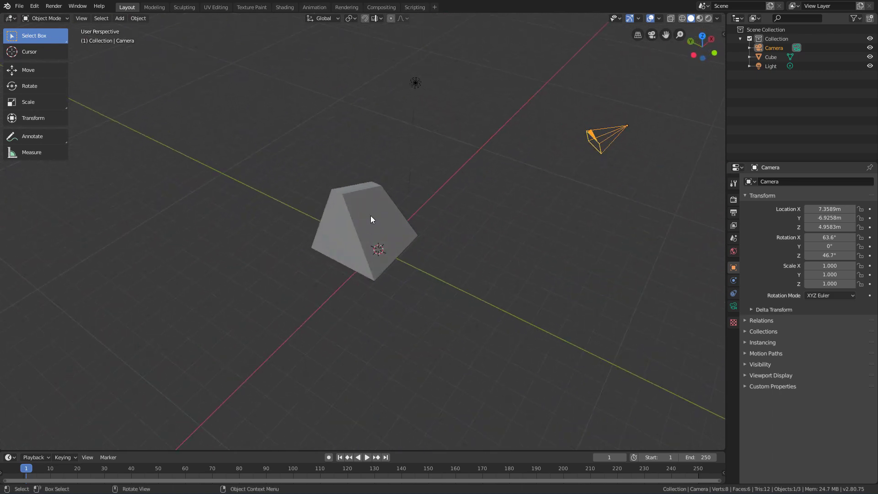
Step: Select the reshaped cube and delete it from the scene
{"action": "left_click", "coordinate": [349, 251]}
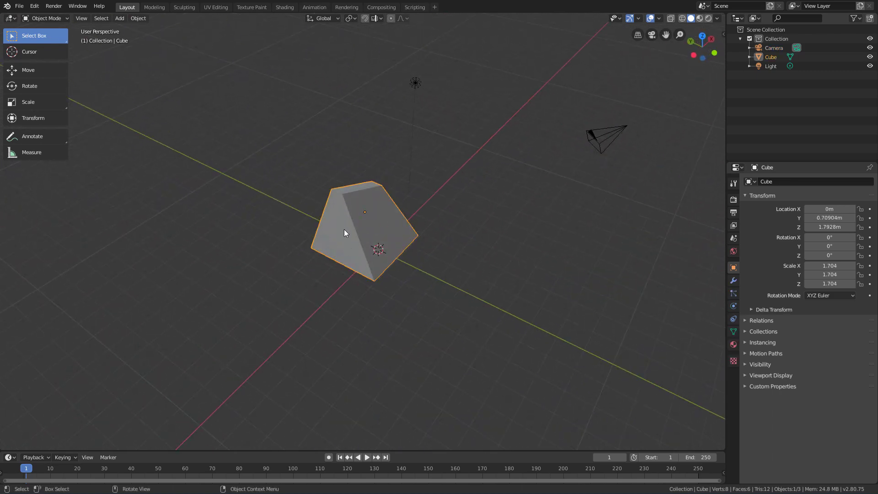
{"action": "key", "text": "Delete"}
{"action": "middle_click_drag", "start_coordinate": [380, 224], "coordinate": [361, 230], "text": "shift"}
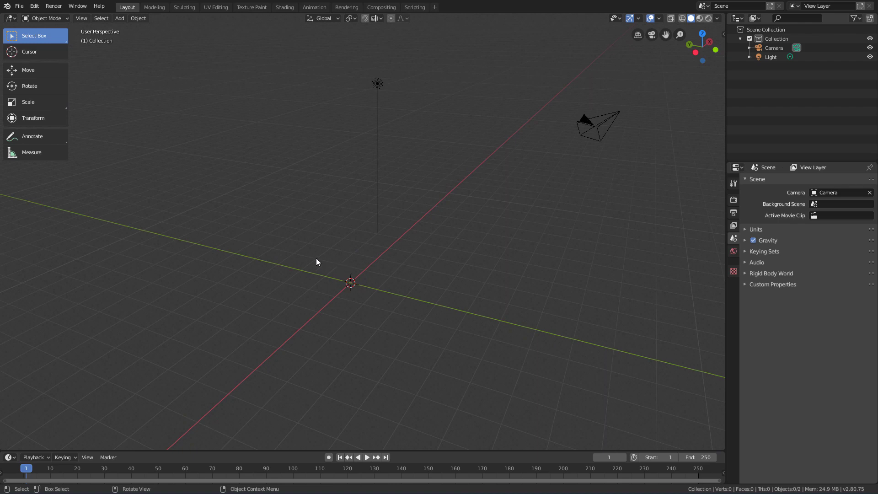
Step: Add a UV sphere mesh at the world origin
{"action": "key", "text": "shift+a"}
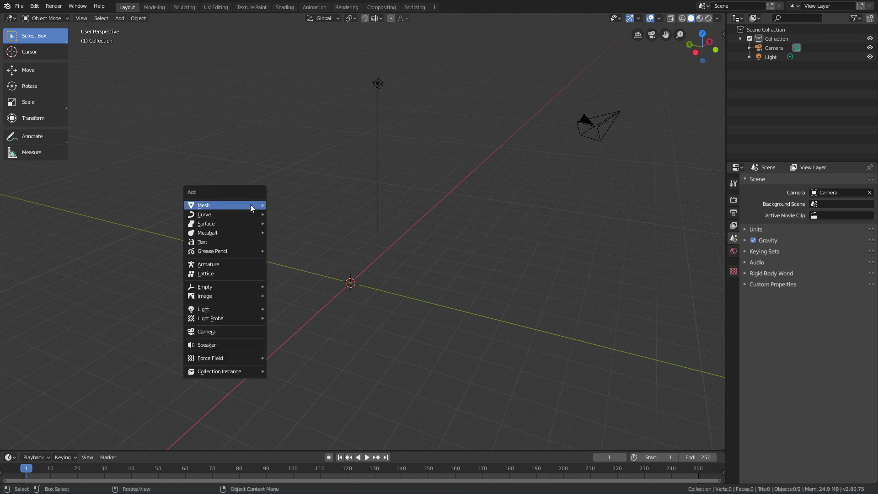
{"action": "mouse_move", "coordinate": [251, 206]}
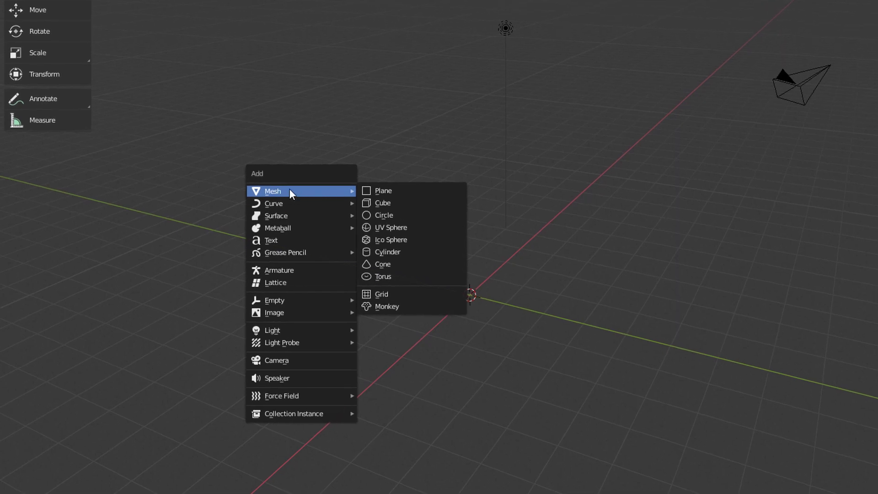
{"action": "left_click", "coordinate": [405, 230]}
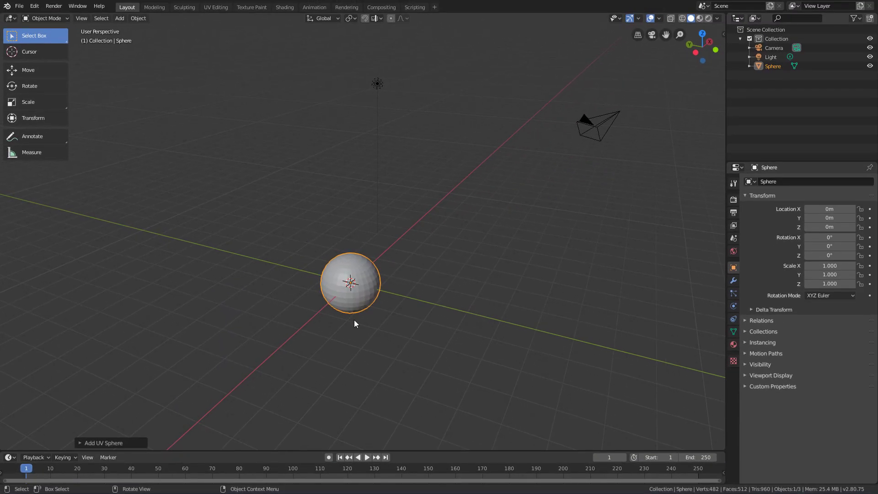
{"action": "scroll", "coordinate": [354, 320], "scroll_direction": "up", "scroll_amount": 5}
{"action": "middle_click_drag", "start_coordinate": [367, 331], "coordinate": [349, 245], "text": "shift"}
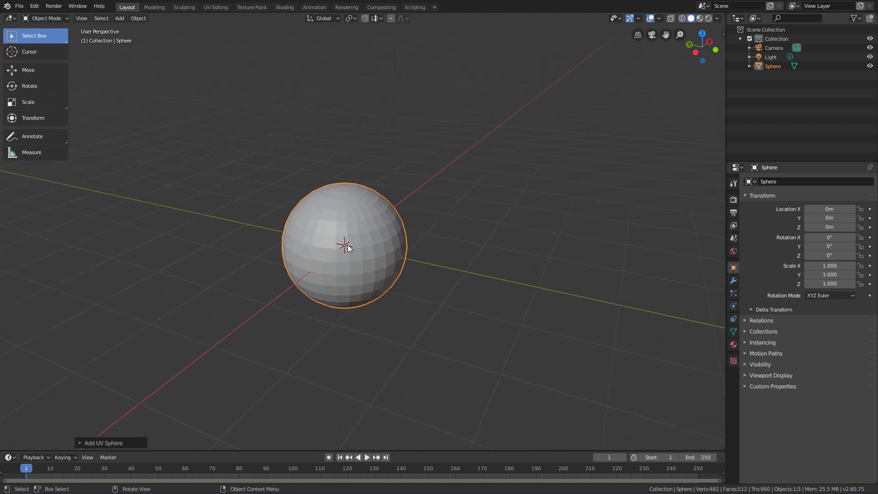
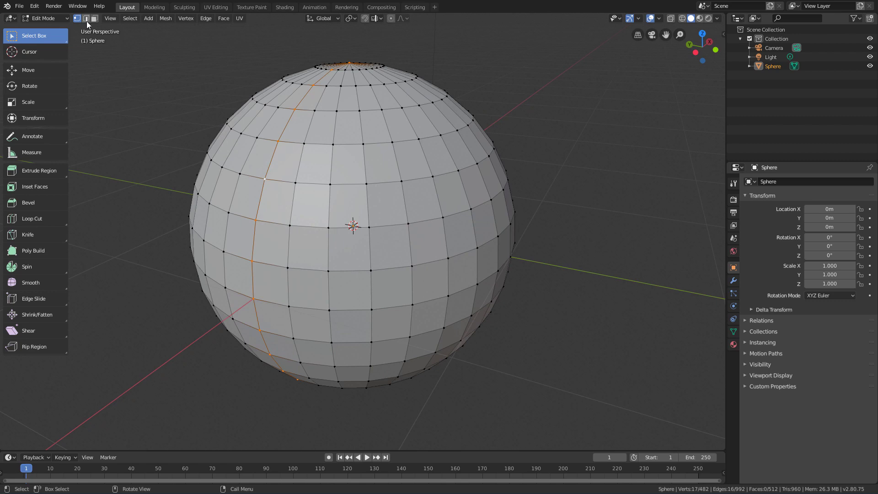
Step: Switch to edge selection mode and loop-select a horizontal edge ring on the sphere's upper half, and the ring above it instead
{"action": "left_click", "coordinate": [85, 20]}
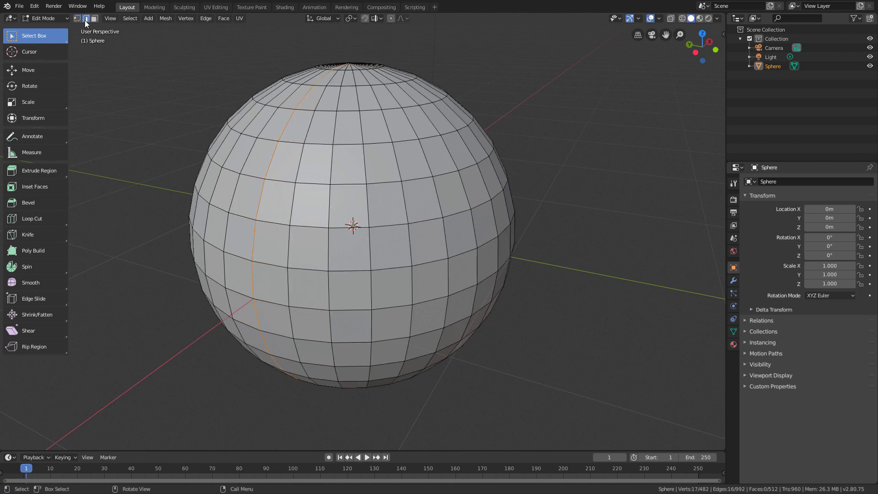
{"action": "left_click", "coordinate": [321, 145], "text": "alt"}
{"action": "left_click", "coordinate": [347, 111], "text": "alt"}
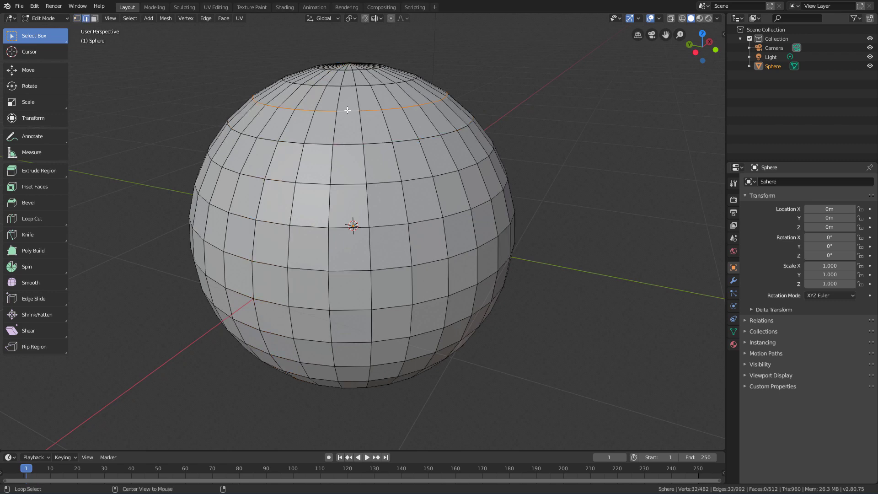
Step: Switch to face selection mode and select a horizontal face loop around the sphere, and a vertical face loop instead
{"action": "left_click", "coordinate": [94, 19]}
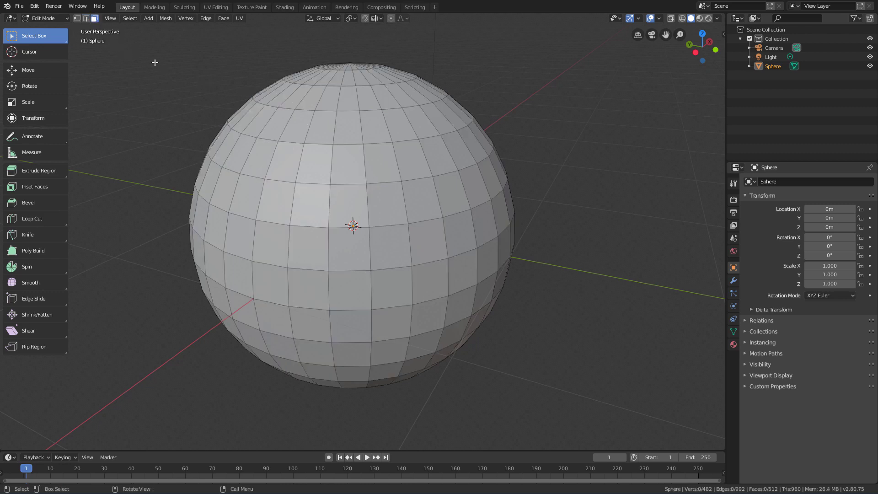
{"action": "left_click", "coordinate": [305, 165], "text": "alt"}
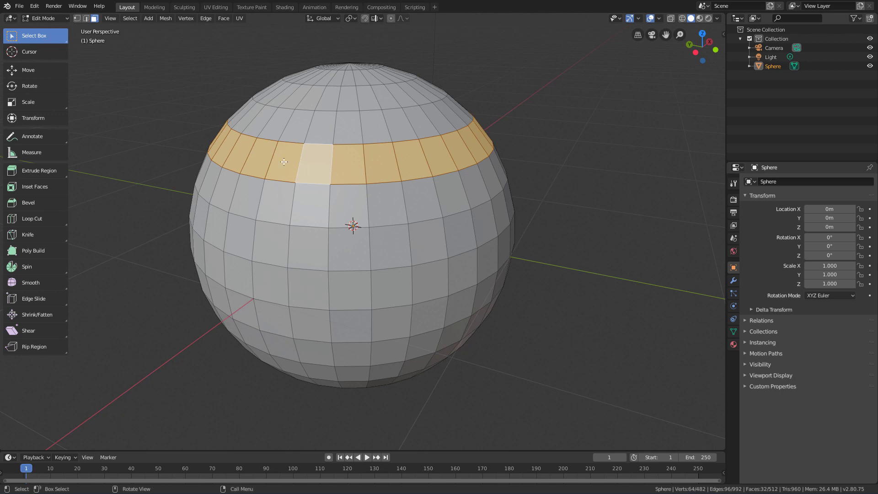
{"action": "scroll", "coordinate": [331, 190], "scroll_direction": "up", "scroll_amount": 1}
{"action": "left_click", "coordinate": [389, 173], "text": "alt"}
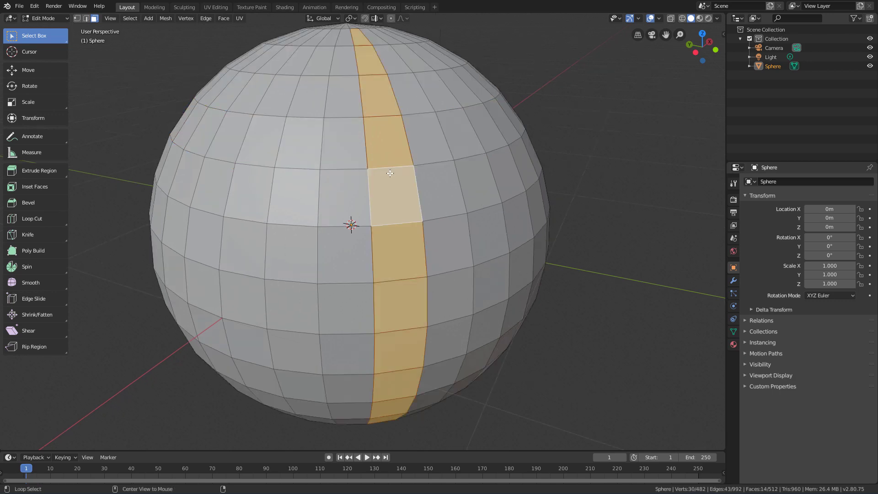
Step: Alternate between the horizontal and vertical face loops through the same upper-half face, and clear the selection
{"action": "left_click", "coordinate": [370, 192], "text": "alt"}
{"action": "left_click", "coordinate": [391, 171], "text": "alt"}
{"action": "left_click", "coordinate": [375, 196], "text": "alt"}
{"action": "left_click", "coordinate": [569, 164]}
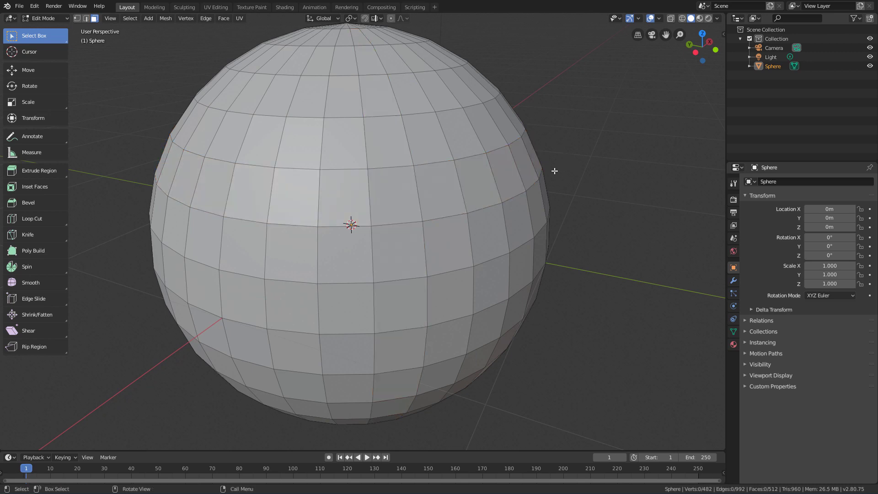
Step: Select a horizontal face loop on the sphere's upper half, switch to the loop above it, and reselect the first loop
{"action": "scroll", "coordinate": [489, 228], "scroll_direction": "up", "scroll_amount": 2}
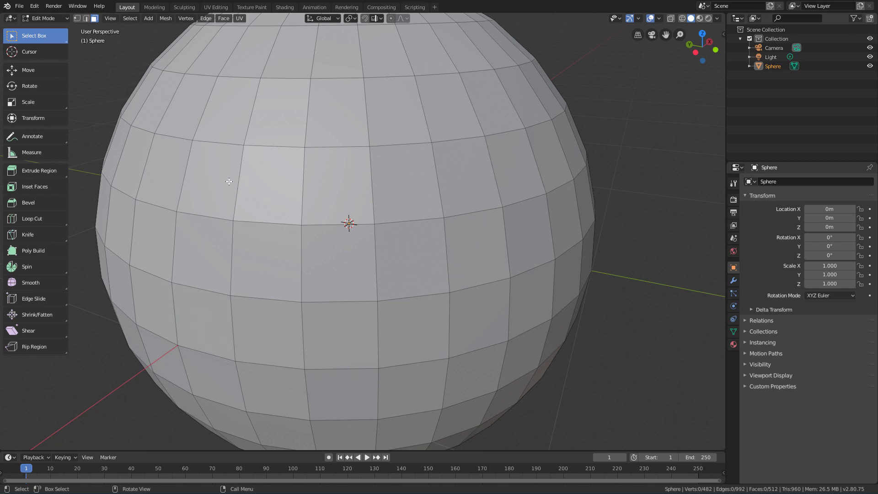
{"action": "left_click", "coordinate": [188, 176], "text": "alt"}
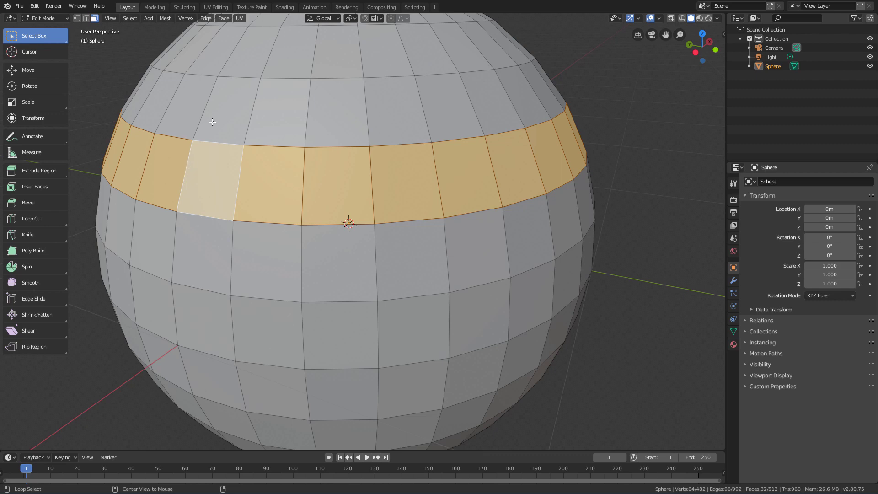
{"action": "left_click", "coordinate": [207, 107], "text": "alt"}
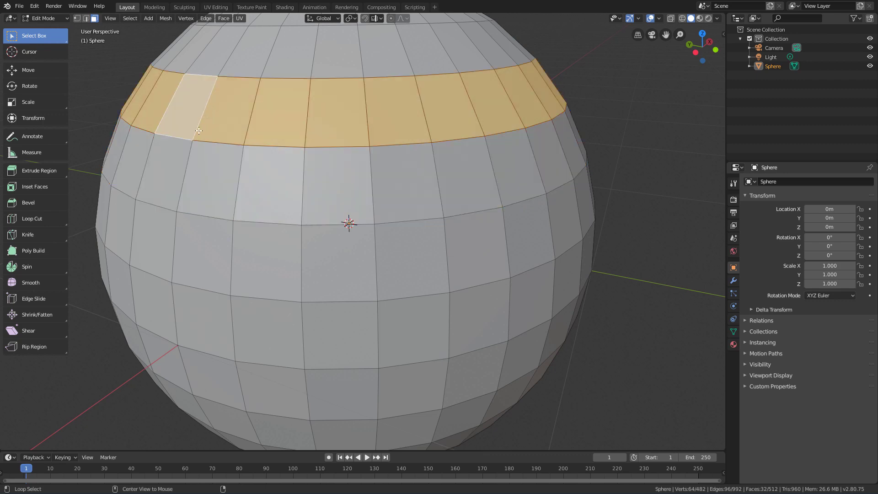
{"action": "left_click", "coordinate": [187, 172], "text": "alt"}
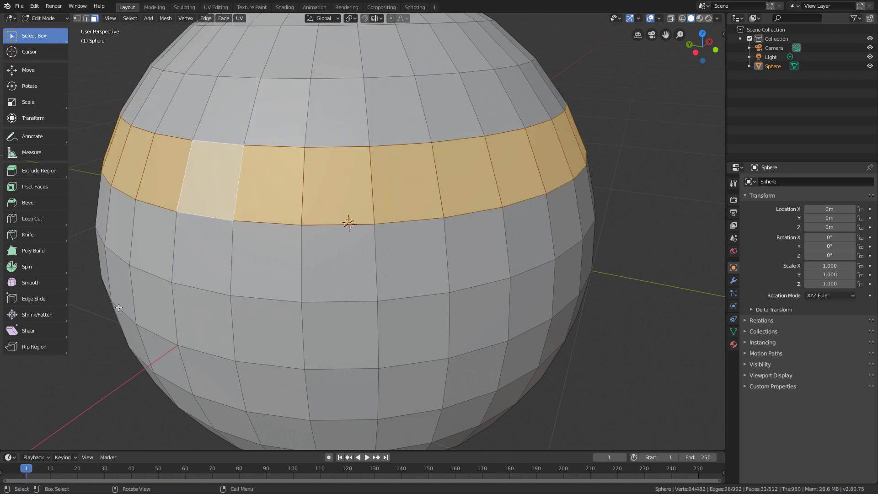
Step: Clear the horizontal loop selection and select a vertical face loop running down the sphere
{"action": "left_click", "coordinate": [83, 351]}
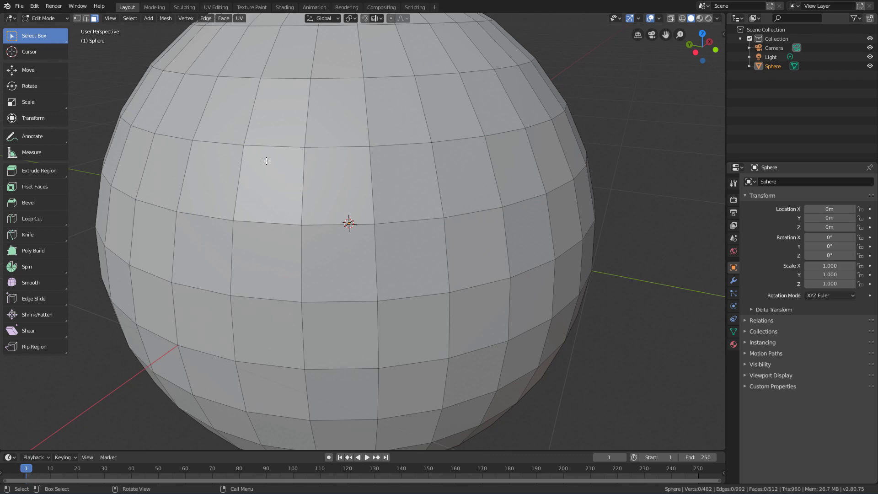
{"action": "left_click", "coordinate": [263, 217], "text": "alt"}
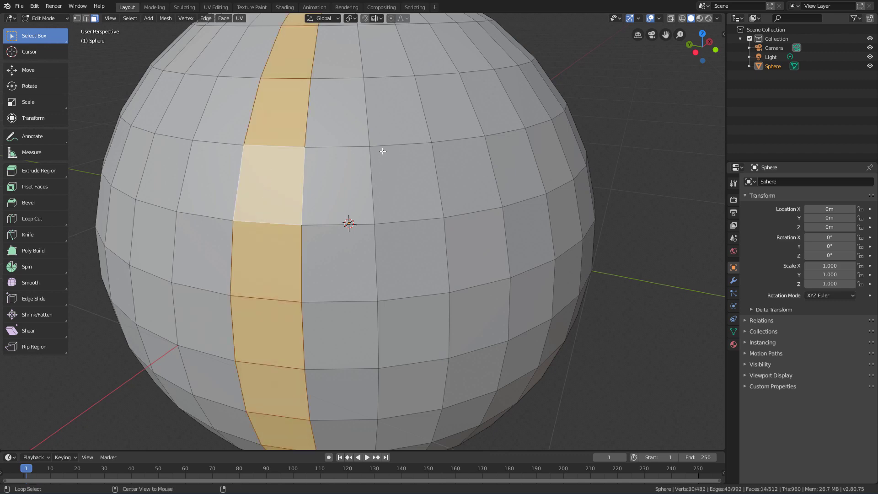
Step: Select two different vertical face loops on the sphere one after the other, and clear the selection
{"action": "left_click", "coordinate": [401, 149], "text": "alt"}
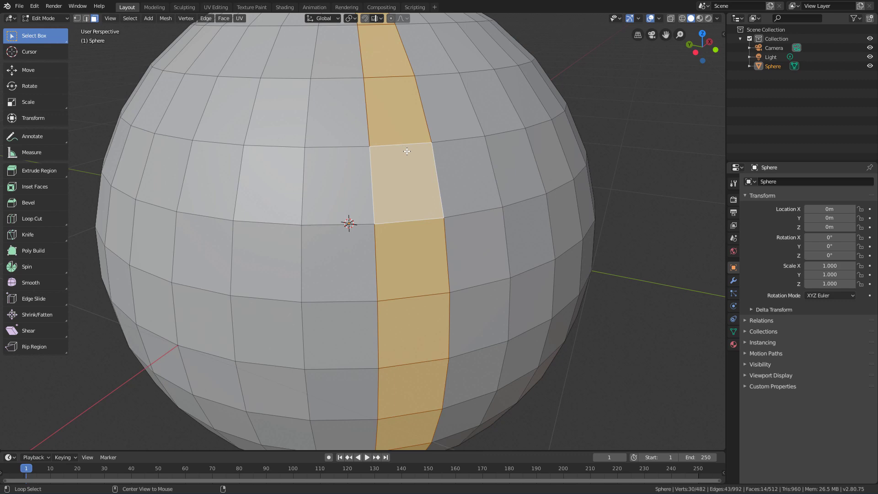
{"action": "left_click", "coordinate": [522, 194], "text": "alt"}
{"action": "scroll", "coordinate": [517, 196], "scroll_direction": "down", "scroll_amount": 4}
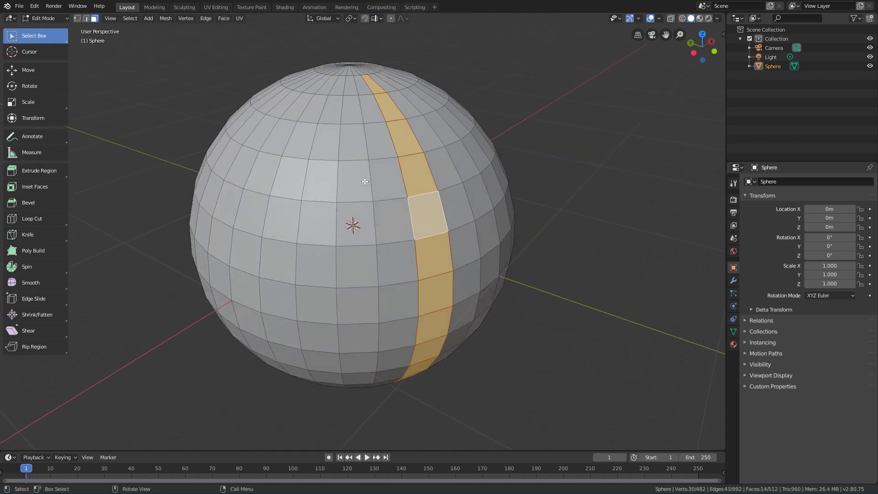
{"action": "key", "text": "alt+a"}
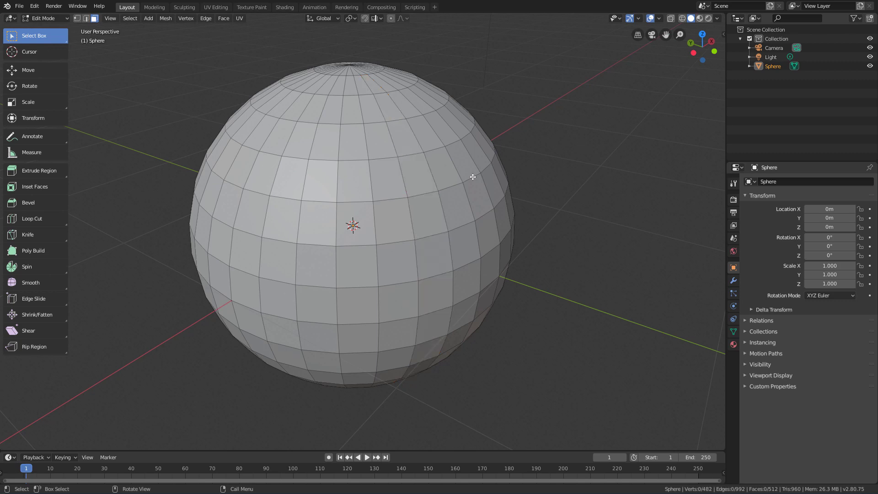
Step: Select five horizontal face loops together on the sphere, skipping one loop between each to form alternating stripes
{"action": "left_click", "coordinate": [449, 164], "text": "alt+shift"}
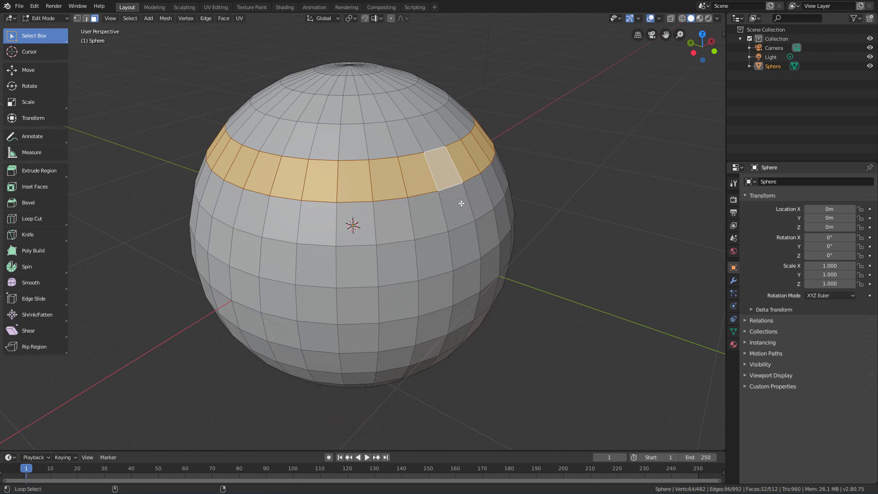
{"action": "left_click", "coordinate": [475, 237], "text": "alt+shift"}
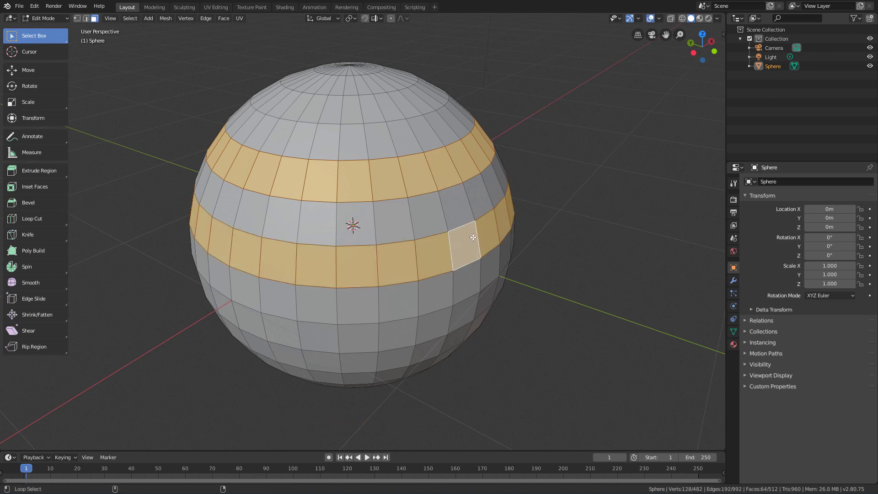
{"action": "left_click", "coordinate": [473, 309], "text": "alt+shift"}
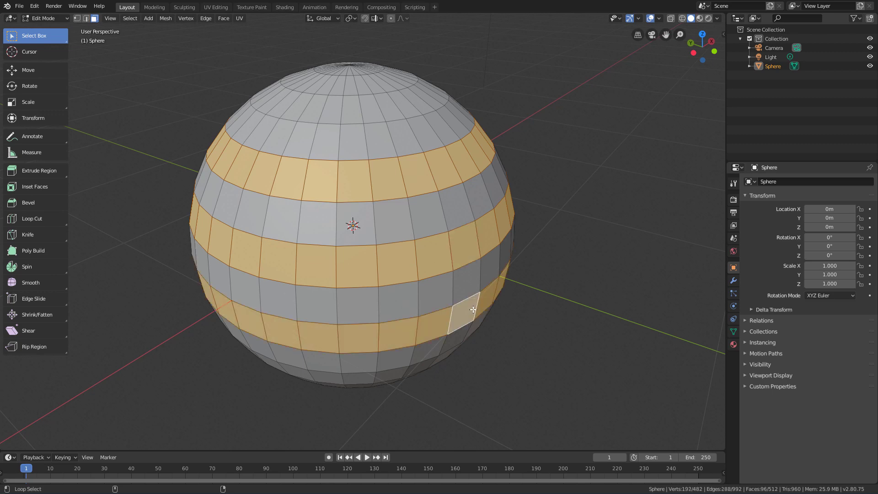
{"action": "left_click", "coordinate": [318, 380], "text": "alt+shift"}
{"action": "left_click", "coordinate": [337, 107], "text": "alt+shift"}
{"action": "scroll", "coordinate": [367, 182], "scroll_direction": "down", "scroll_amount": 3}
{"action": "middle_click_drag", "start_coordinate": [367, 182], "coordinate": [440, 189]}
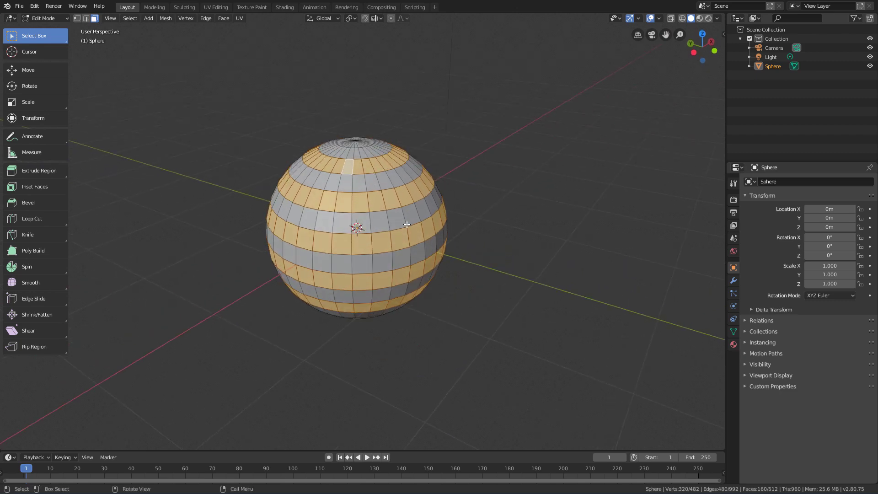
{"action": "scroll", "coordinate": [407, 224], "scroll_direction": "up", "scroll_amount": 1}
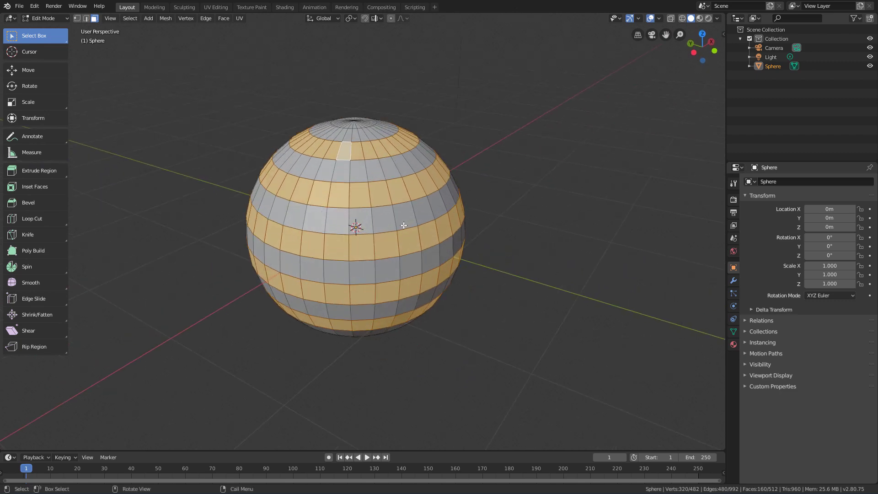
{"action": "middle_click_drag", "start_coordinate": [404, 225], "coordinate": [401, 233]}
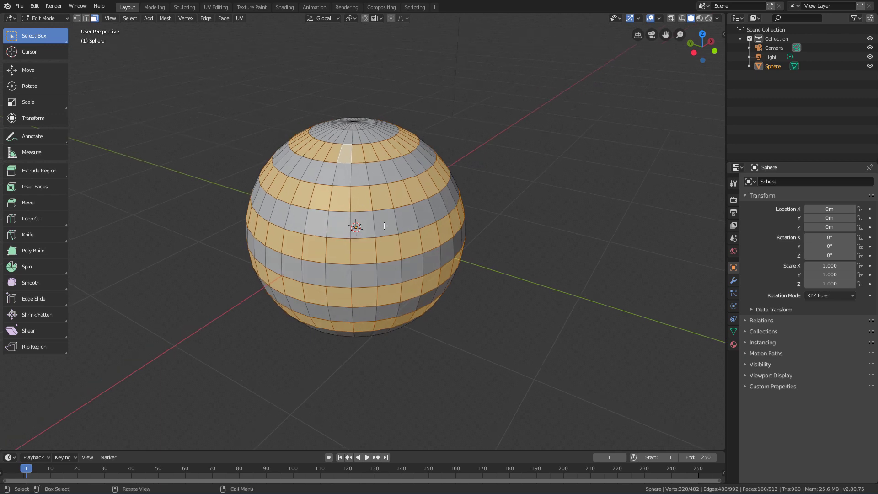